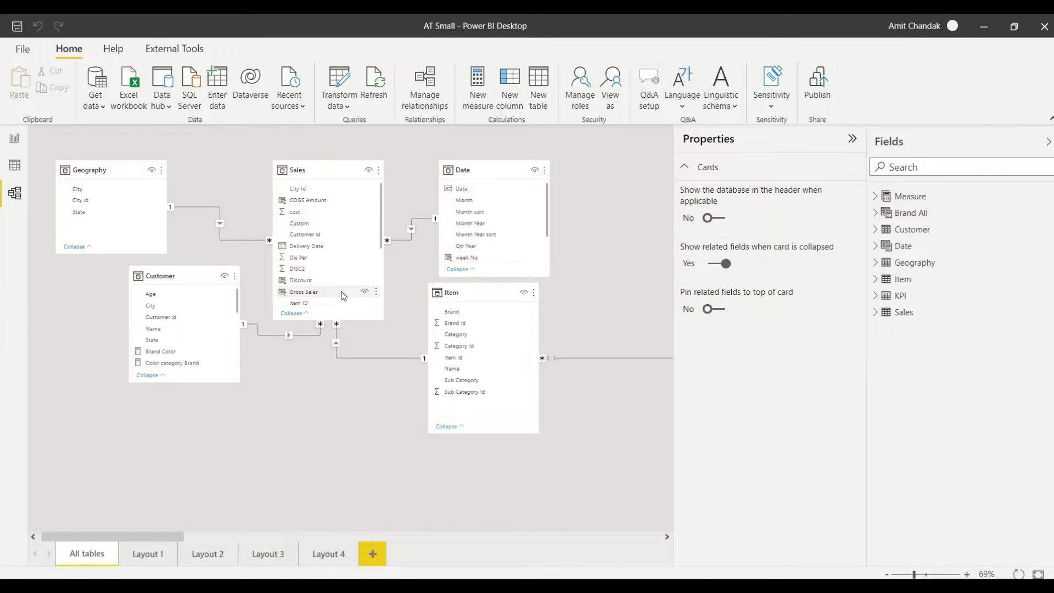
Select the Sales table in the model diagram, then switch to the Report view.
click(361, 322)
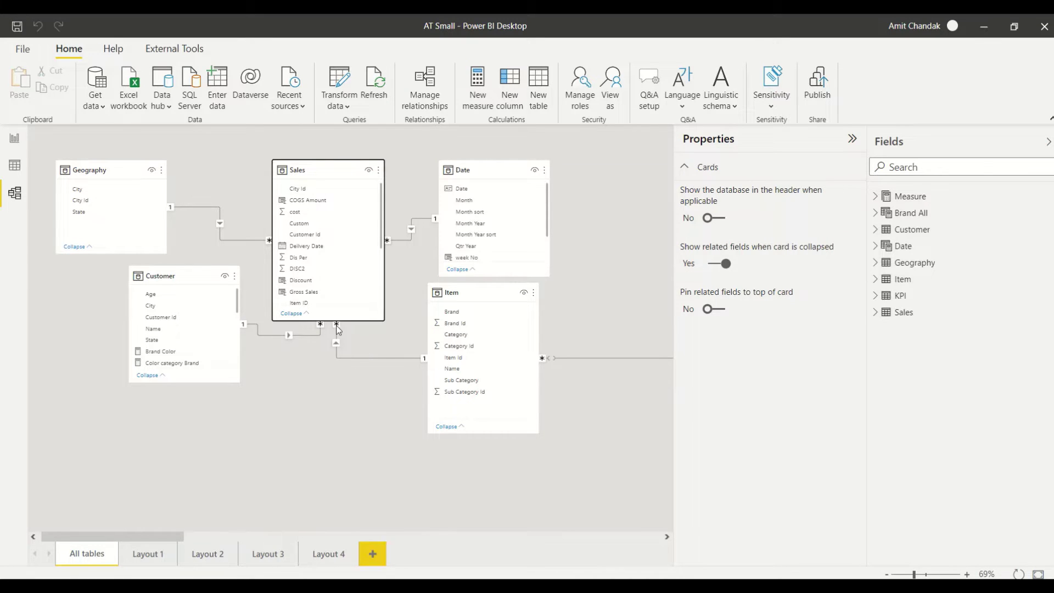
click(15, 139)
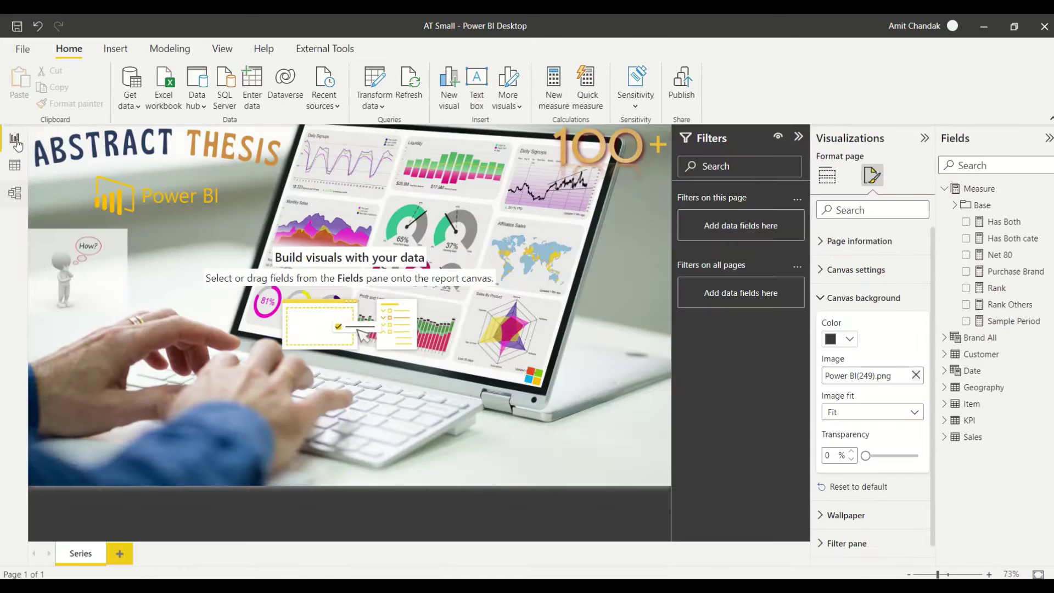
Add a new Page 1 with a scatter chart stretched across most of the canvas.
click(120, 550)
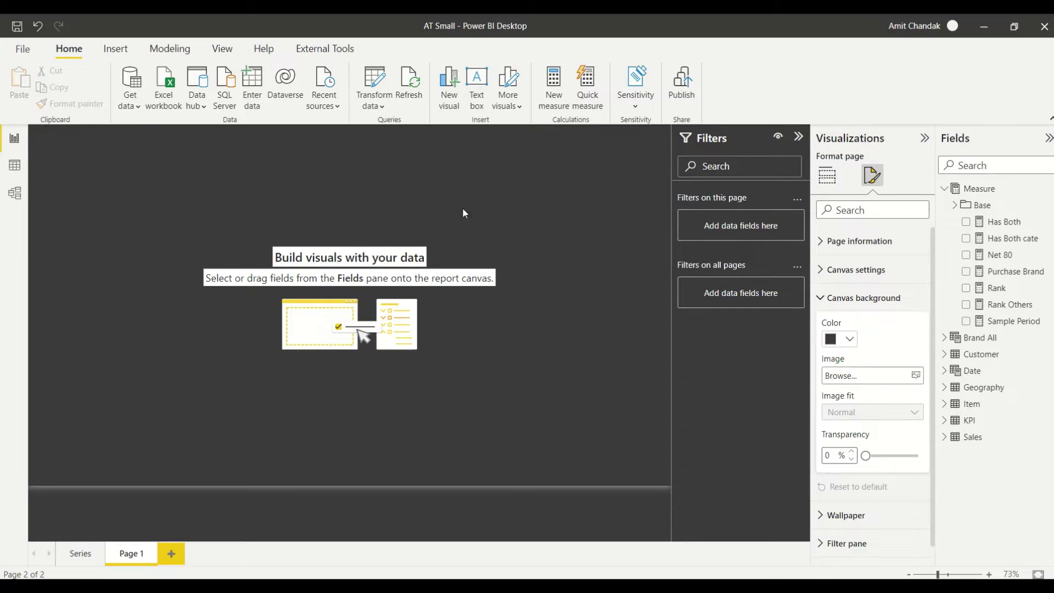
click(831, 179)
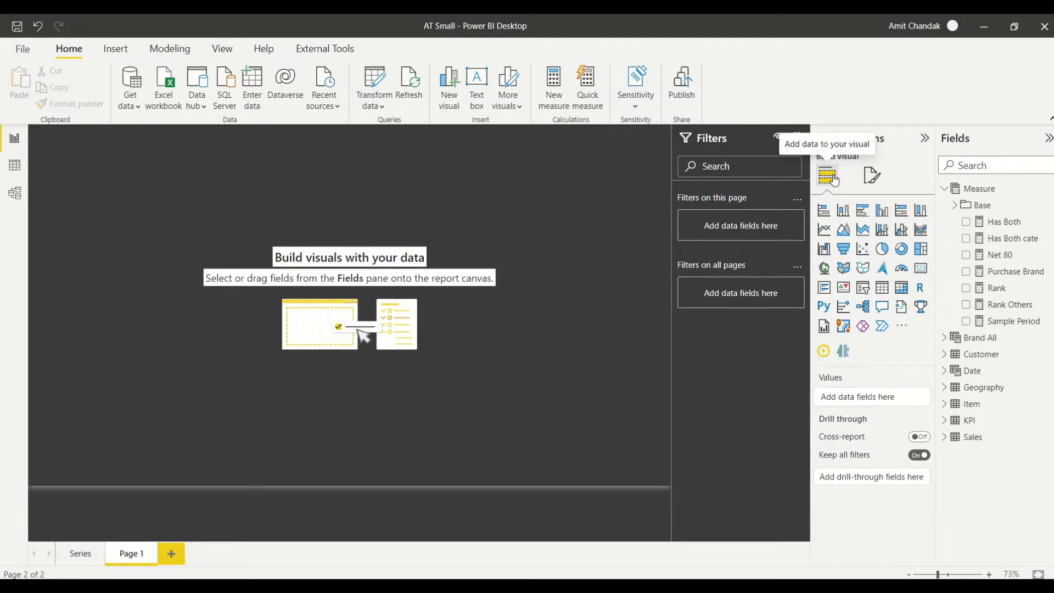
click(866, 255)
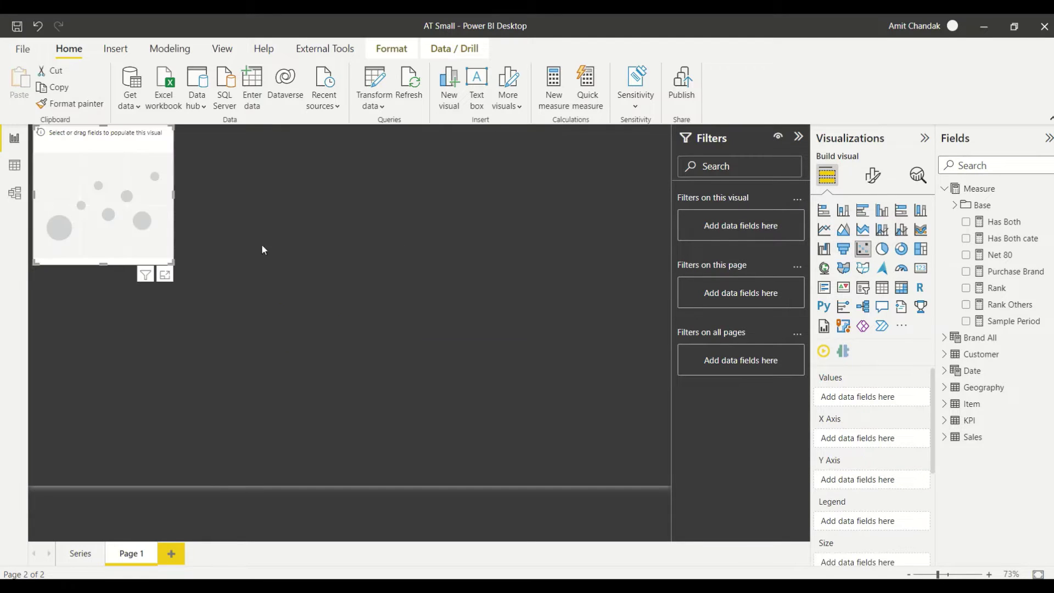
drag(172, 262, 696, 487)
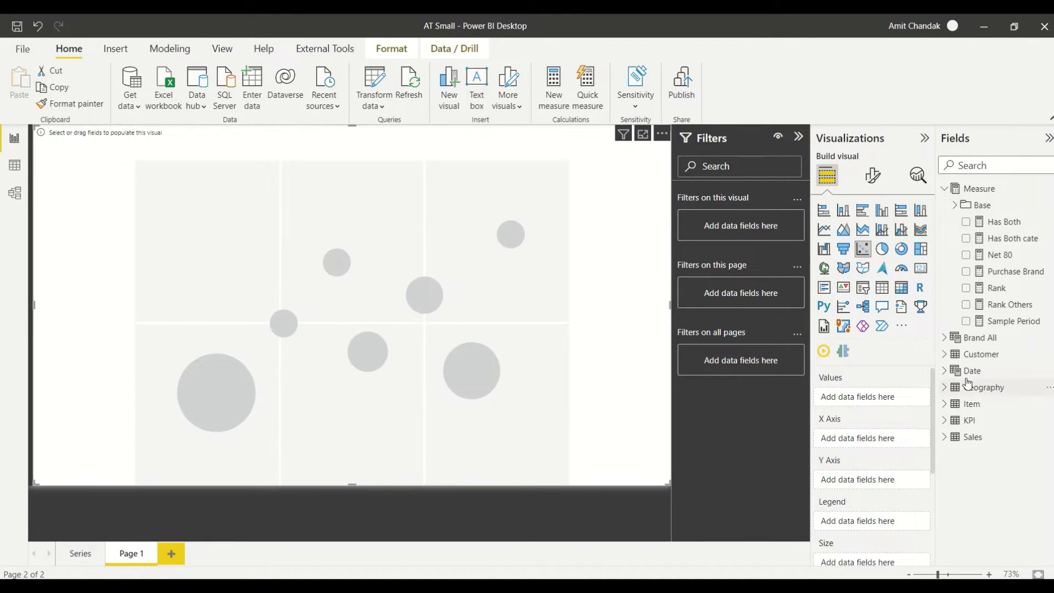
click(964, 209)
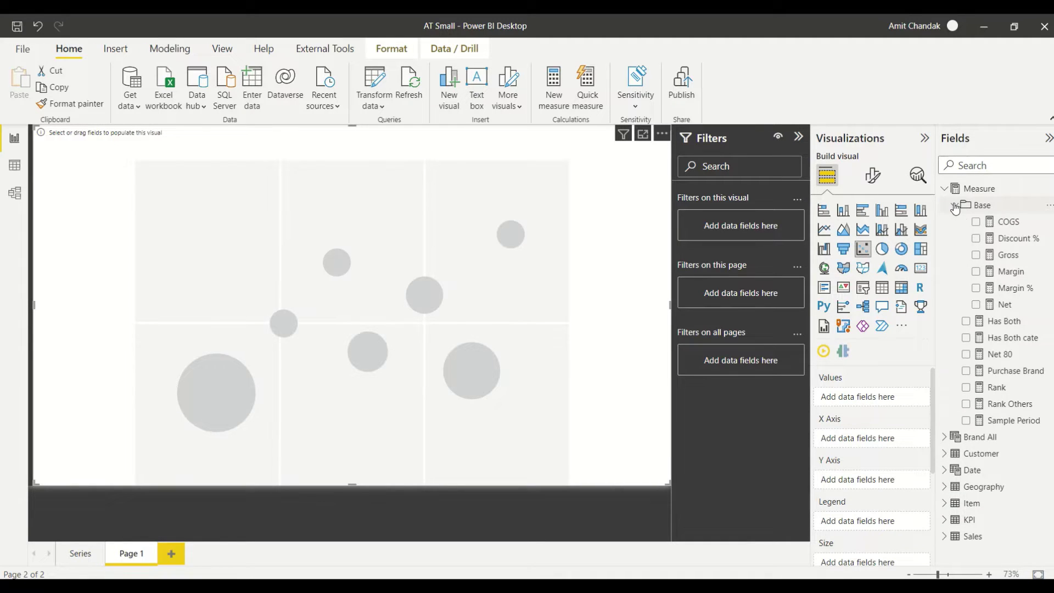
Put Discount % on the X axis, Margin % on the Y axis, and Geography City in Values.
drag(1011, 295, 889, 445)
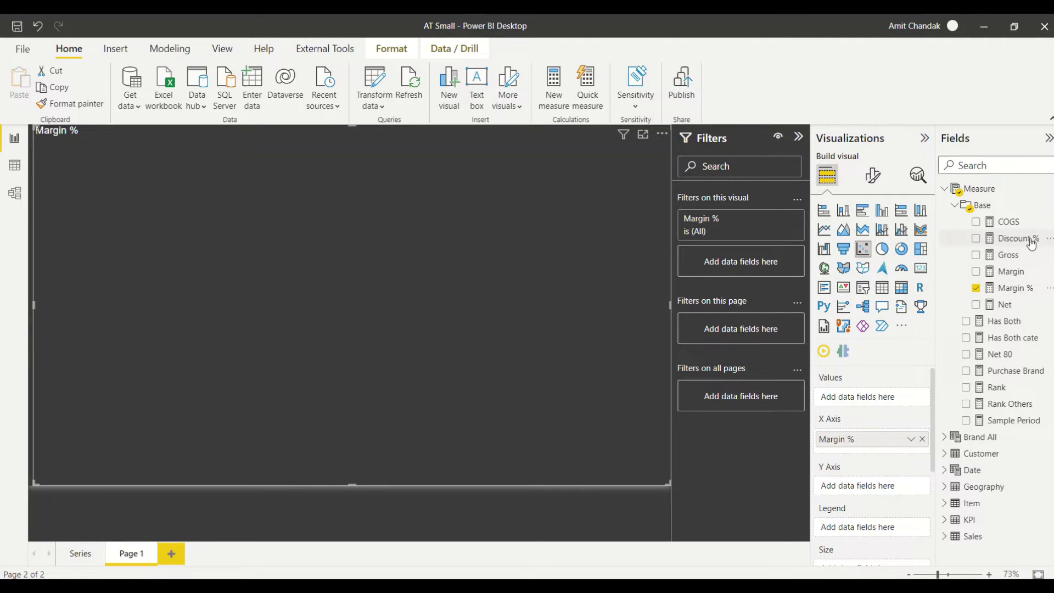
drag(1032, 238, 900, 492)
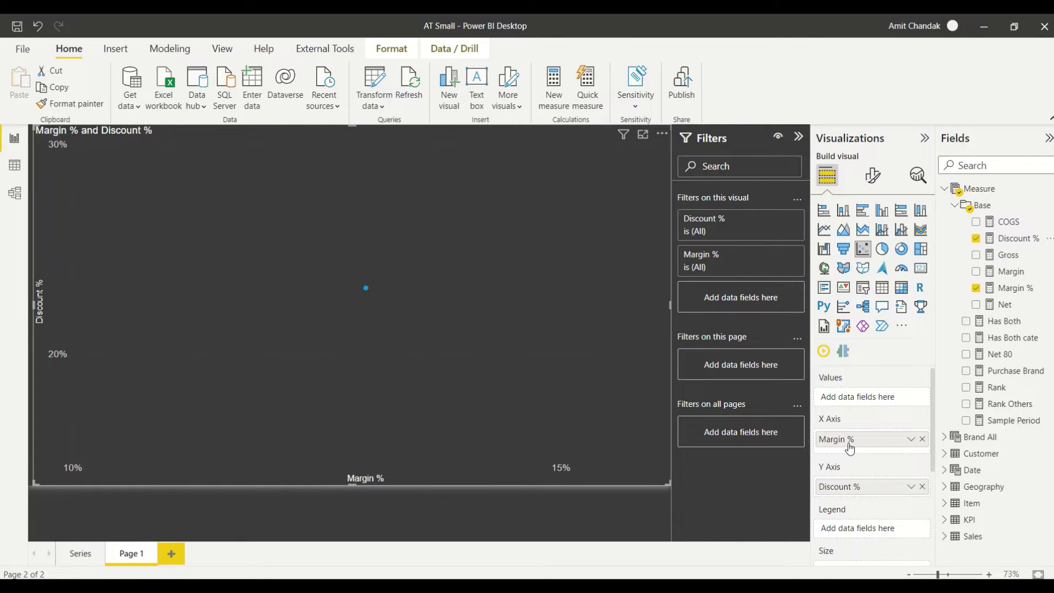
drag(850, 440, 850, 489)
click(922, 439)
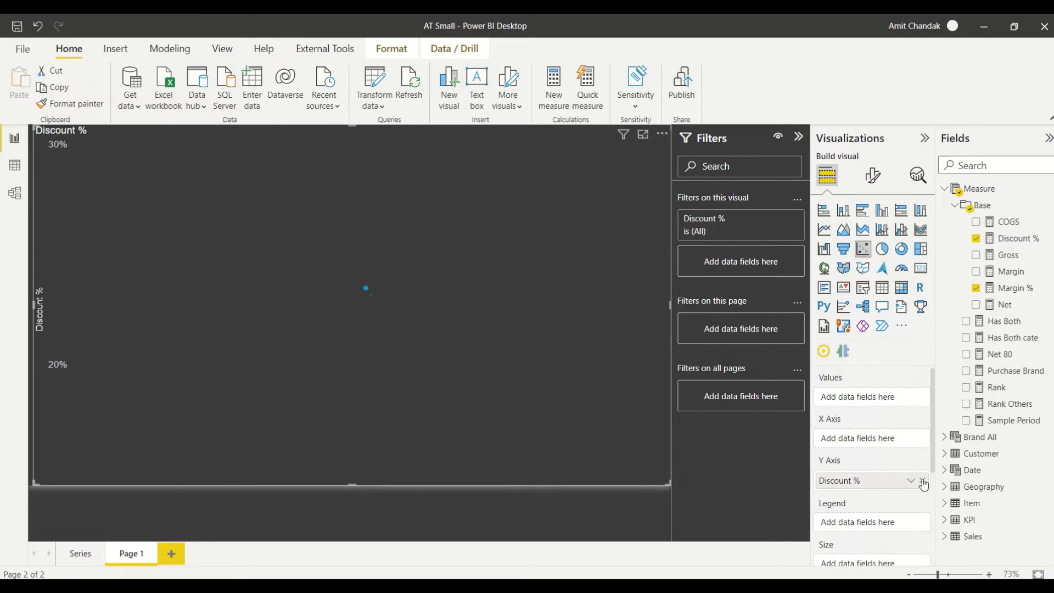
drag(1001, 289, 877, 478)
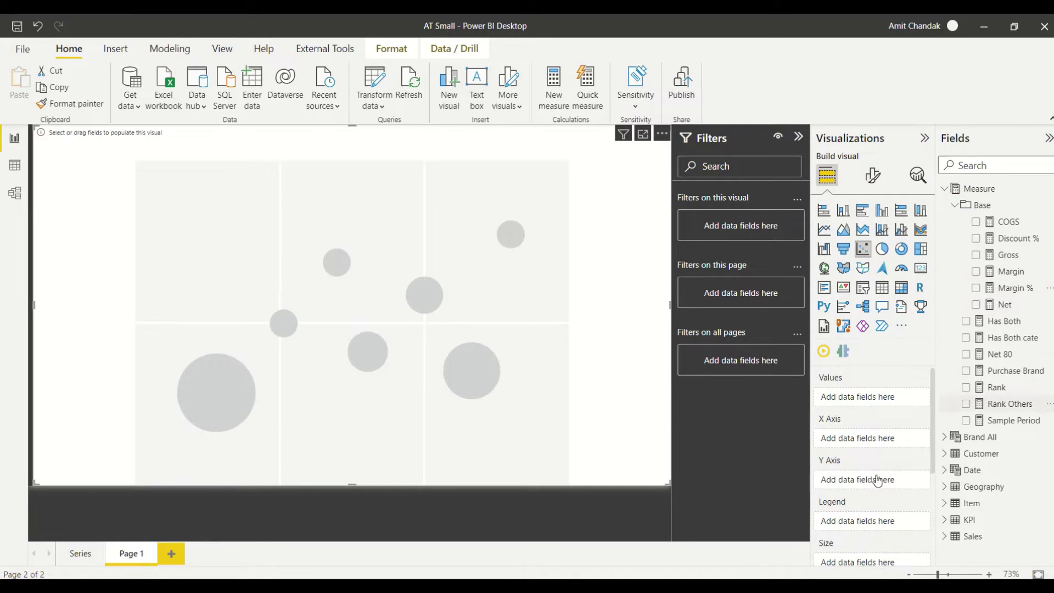
drag(1016, 238, 889, 438)
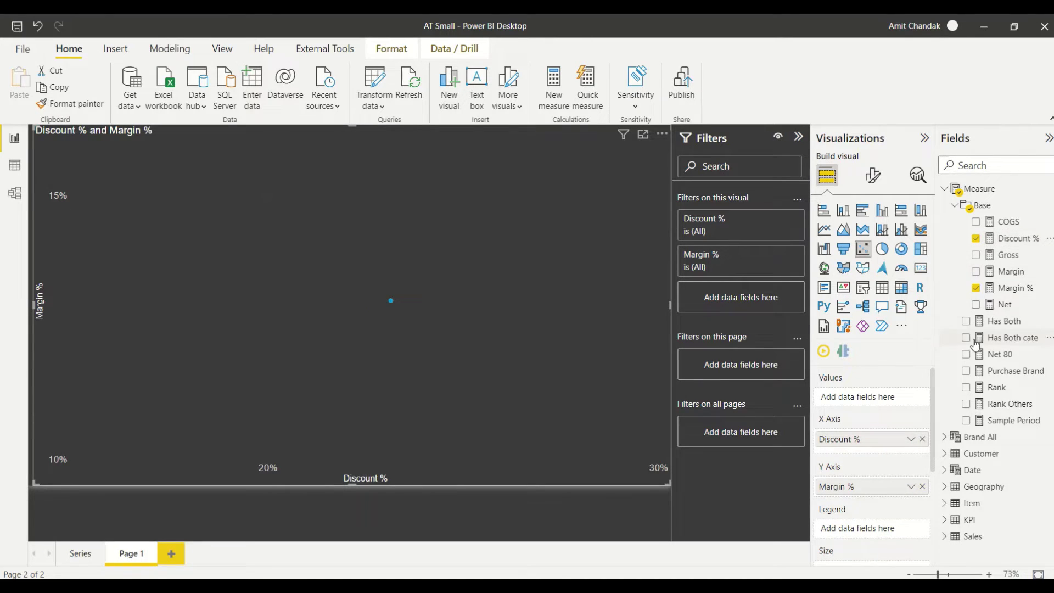
click(944, 487)
scroll(982, 439, down, 1)
drag(994, 469, 872, 399)
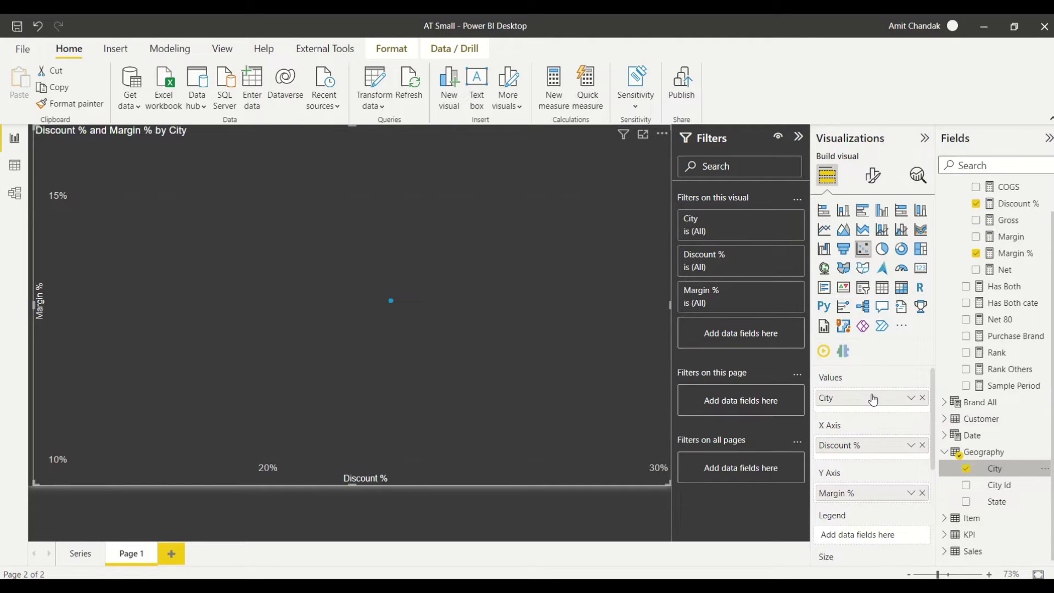
click(944, 420)
scroll(999, 464, down, 2)
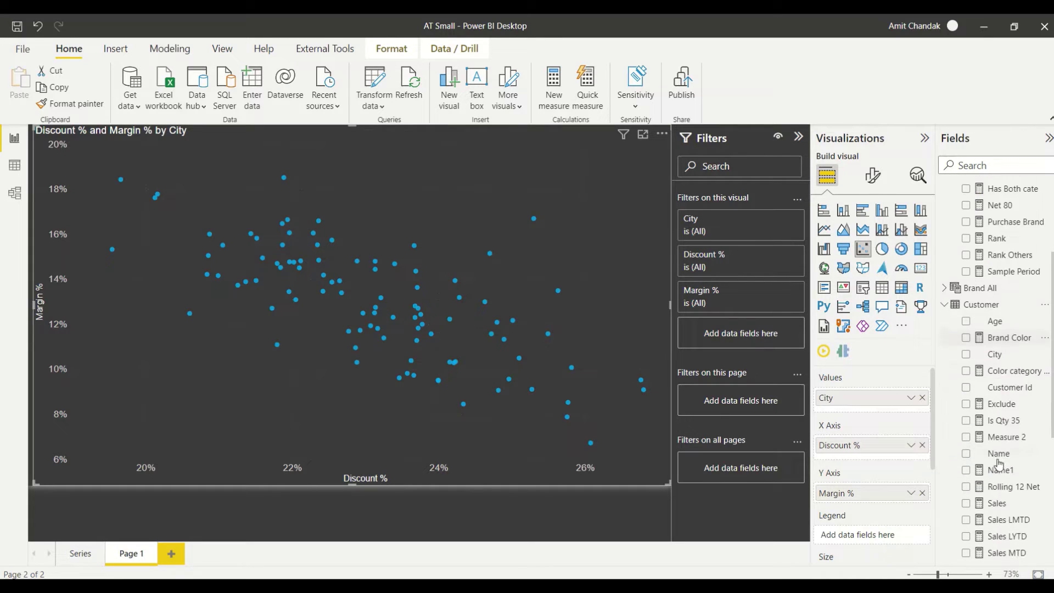
drag(998, 461, 881, 403)
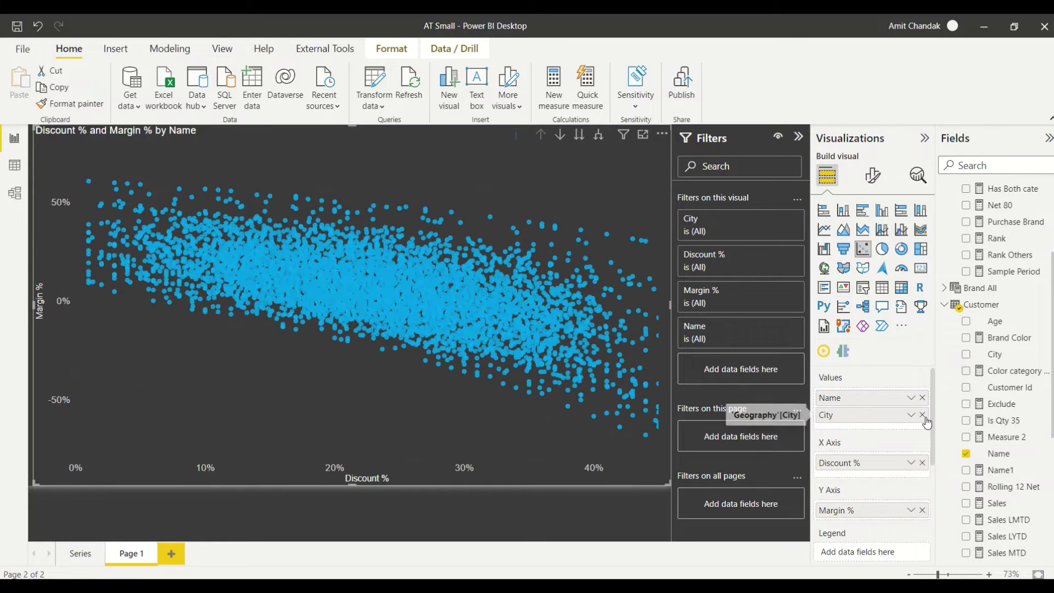
click(923, 416)
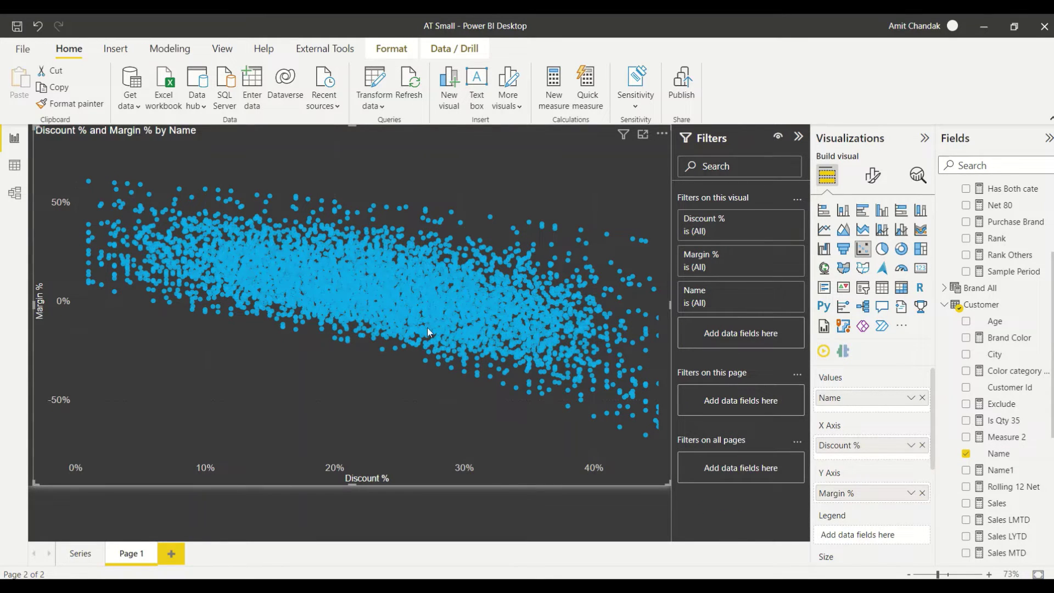
click(953, 310)
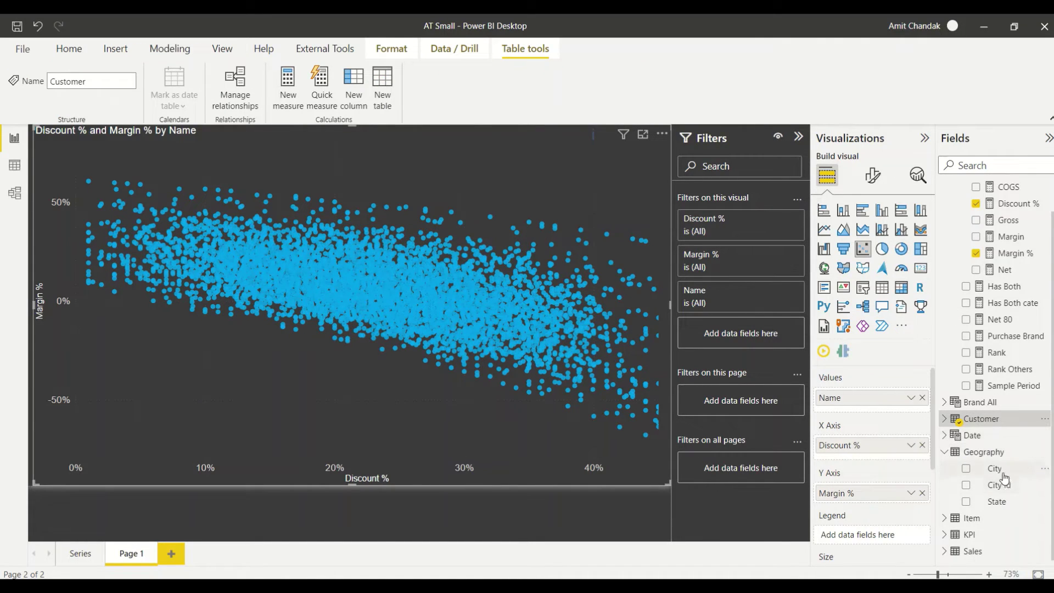
drag(1003, 473, 879, 397)
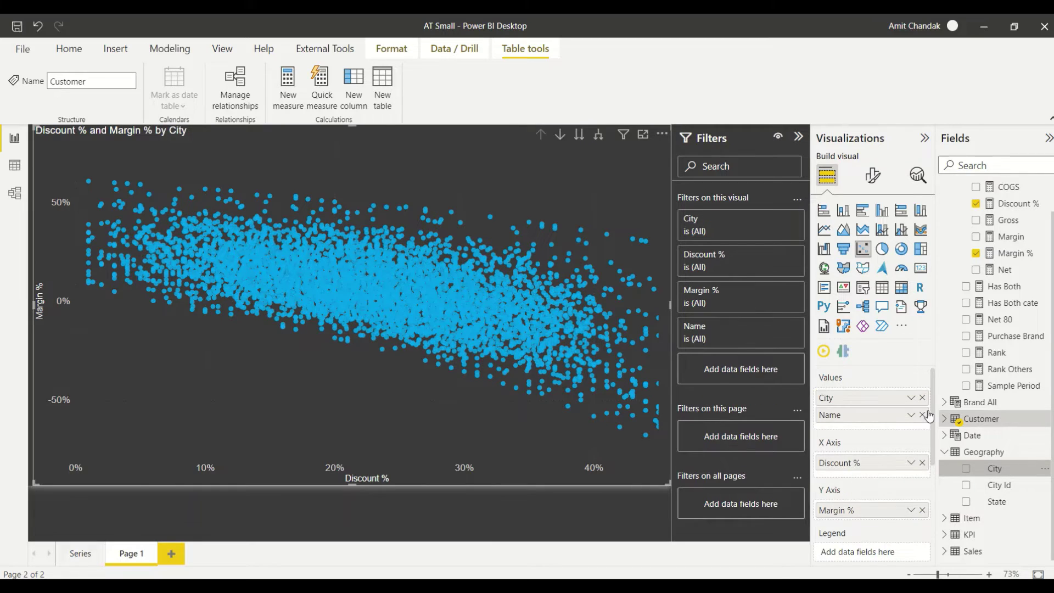
click(923, 415)
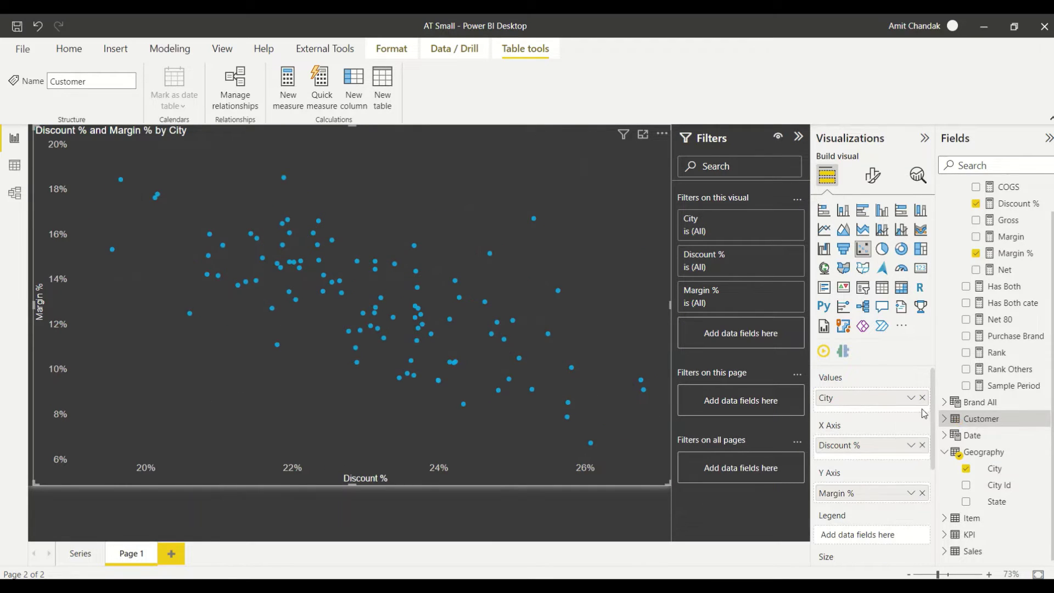
scroll(881, 467, down, 4)
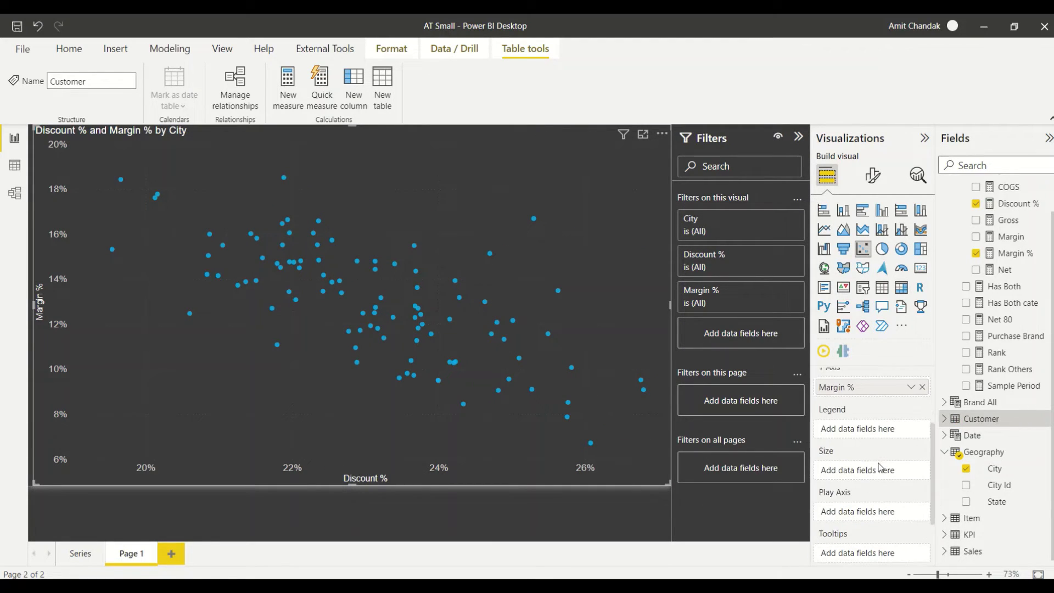
scroll(956, 349, up, 2)
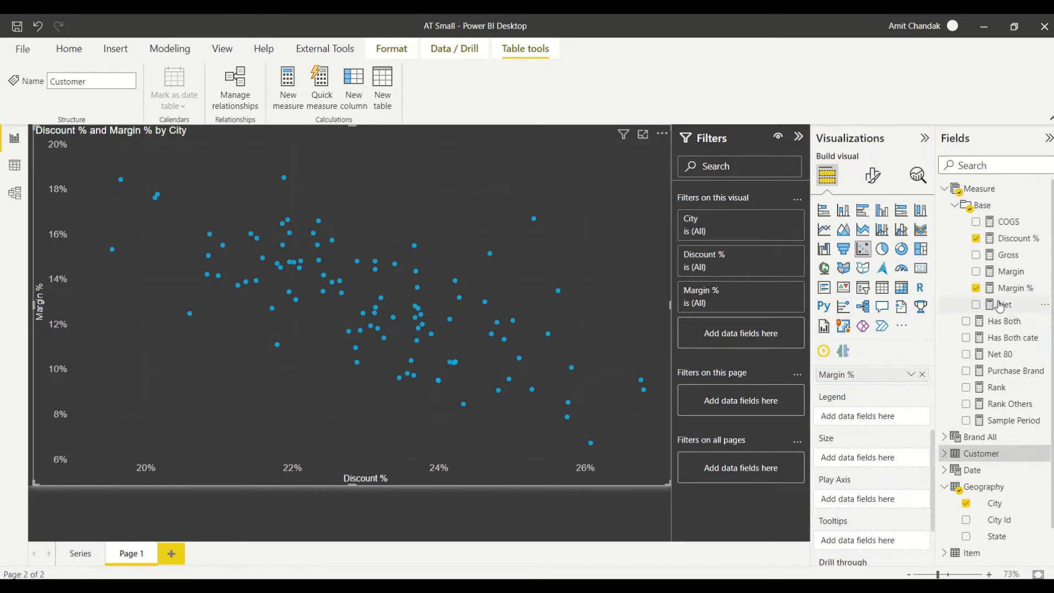
Add Net to the scatter chart, set marker size to -27 px, and show Analytics options.
drag(1000, 305, 879, 462)
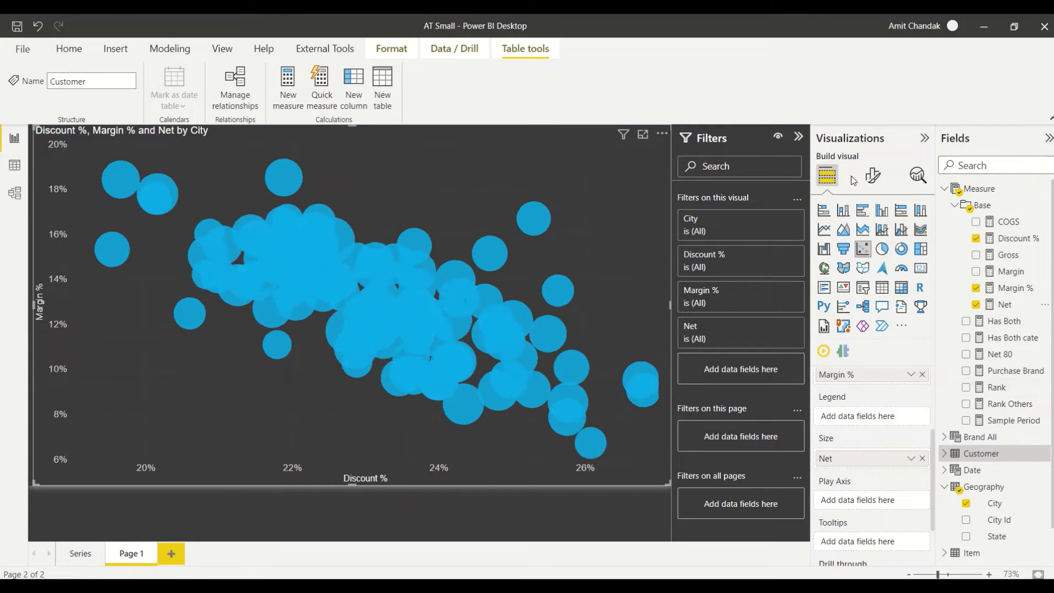
click(874, 181)
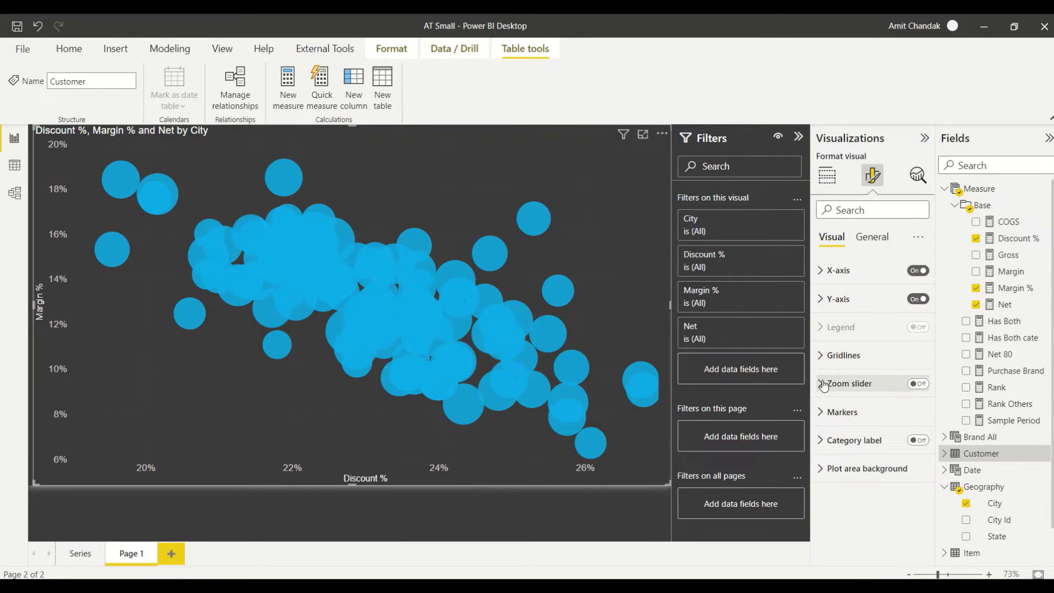
click(826, 410)
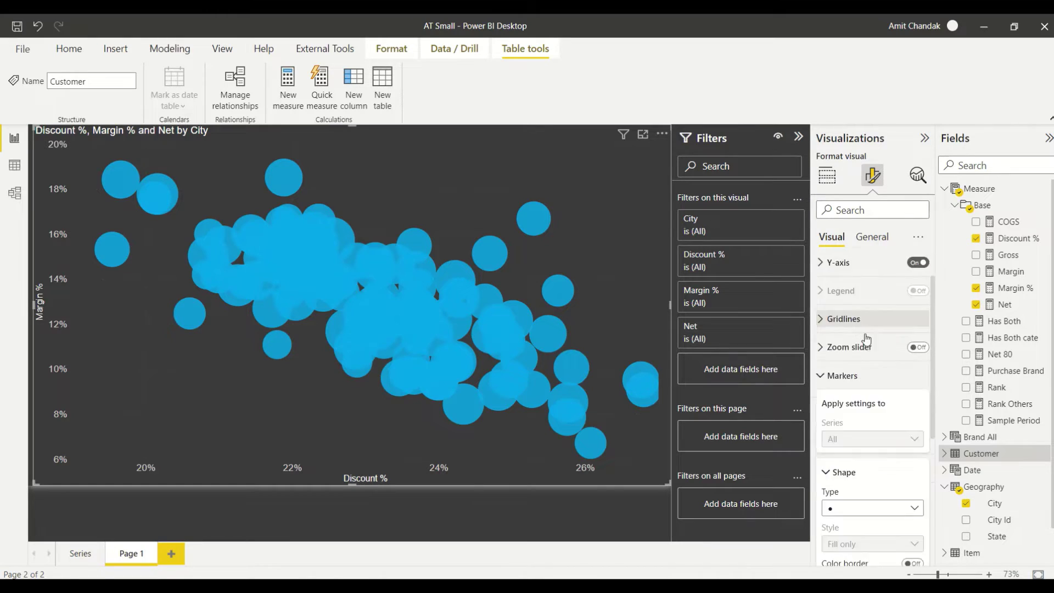
scroll(860, 434, down, 3)
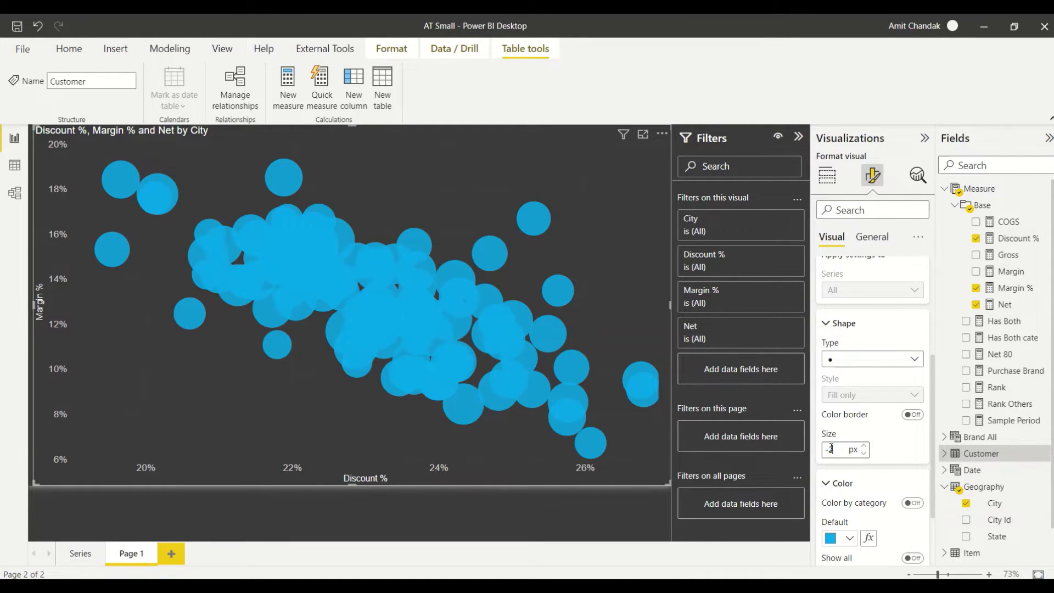
text(7)
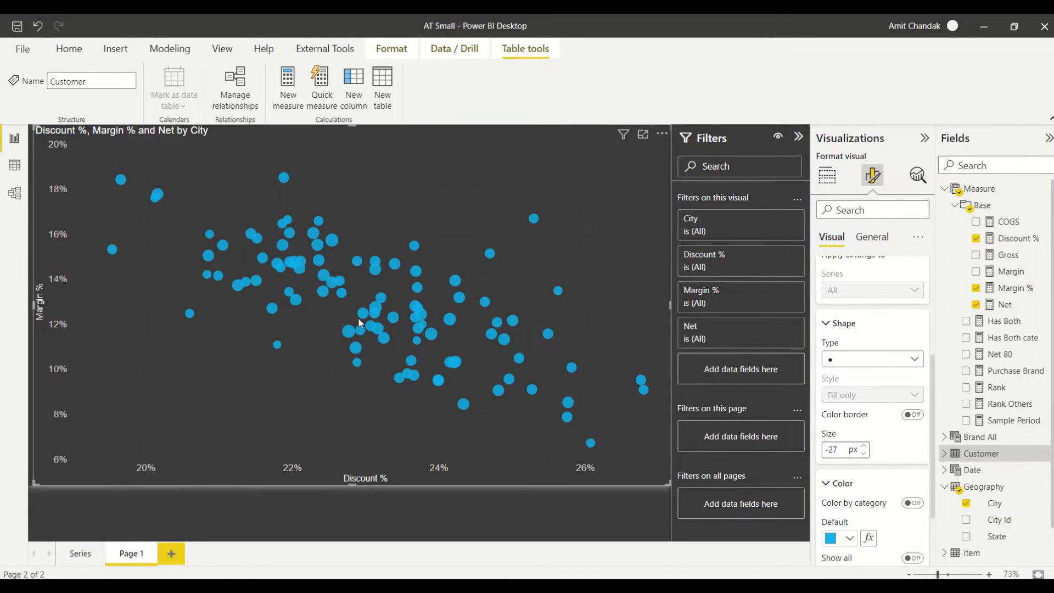
mouse_move(515, 318)
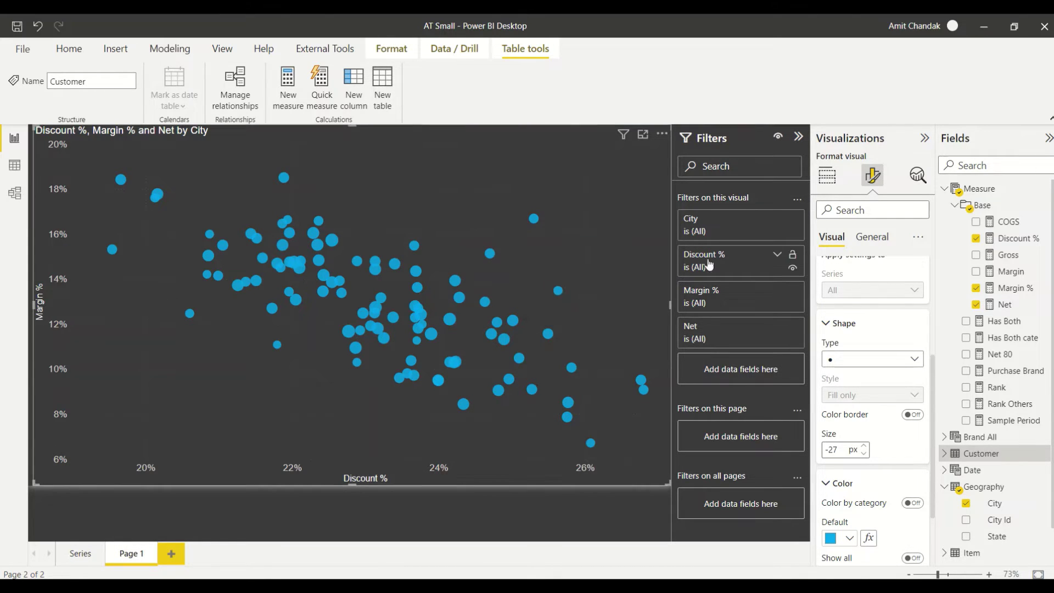
click(914, 179)
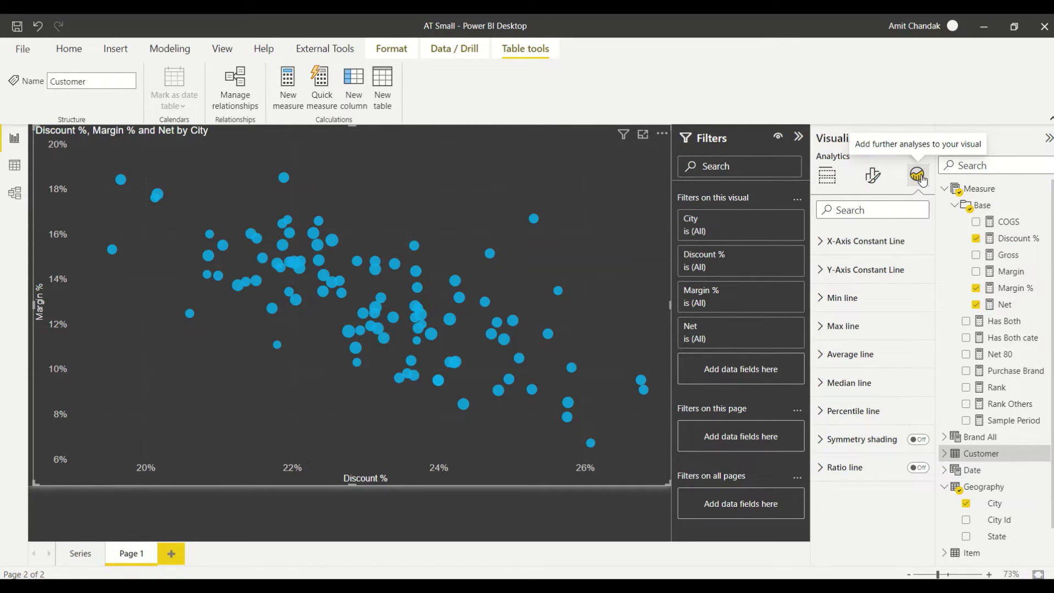
Add and then remove an average line, leaving the X-Axis Constant Line options expanded.
click(821, 357)
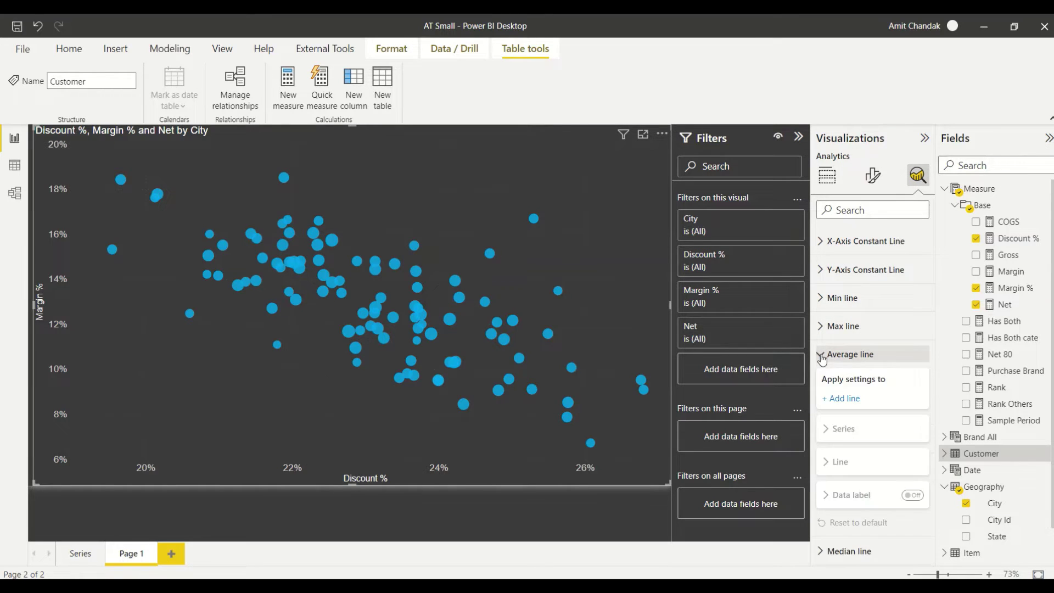
click(844, 398)
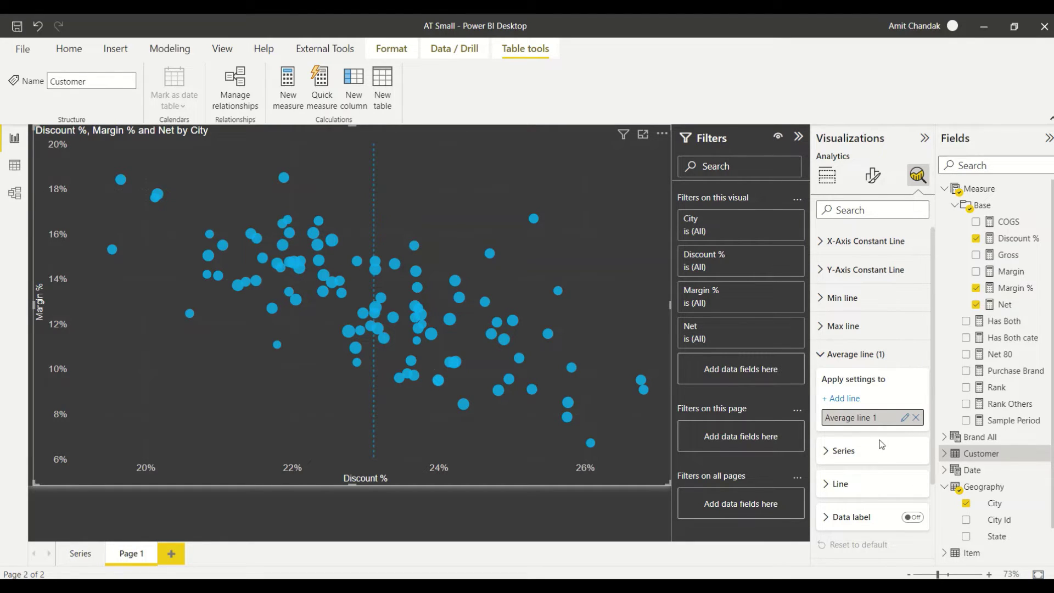
click(916, 419)
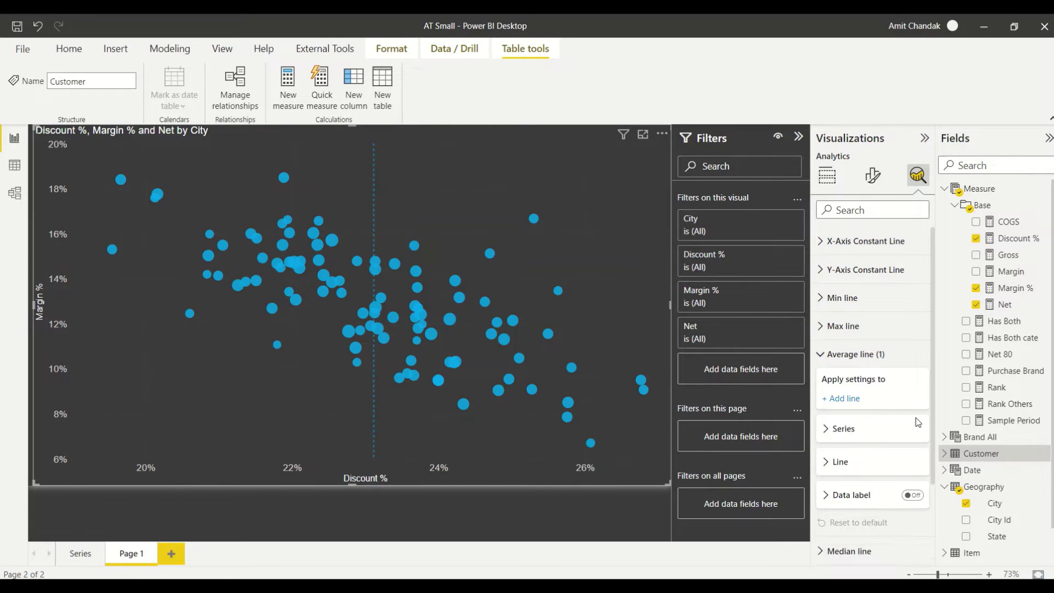
click(823, 358)
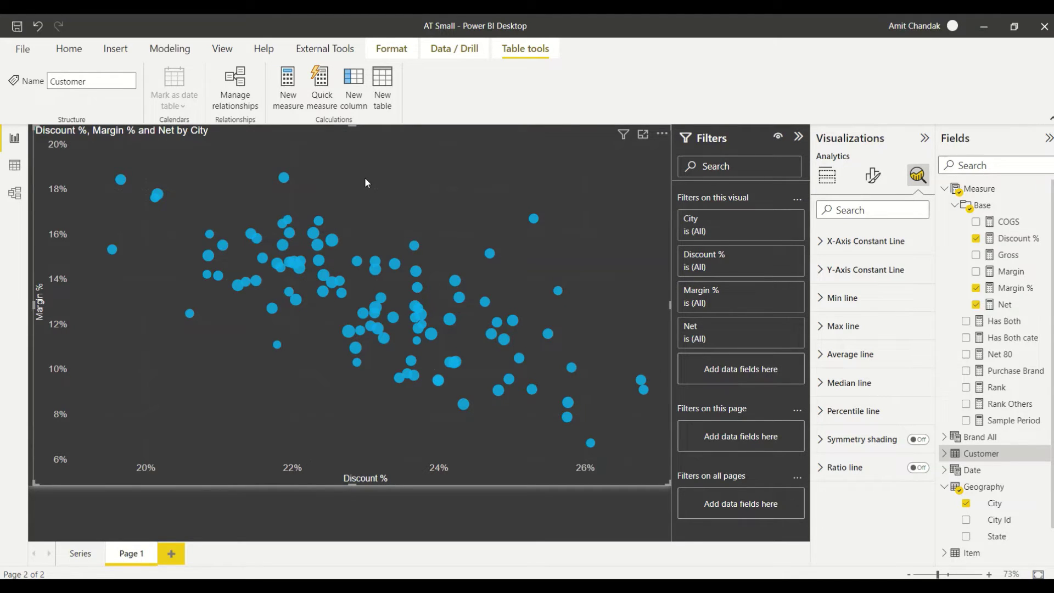
click(822, 247)
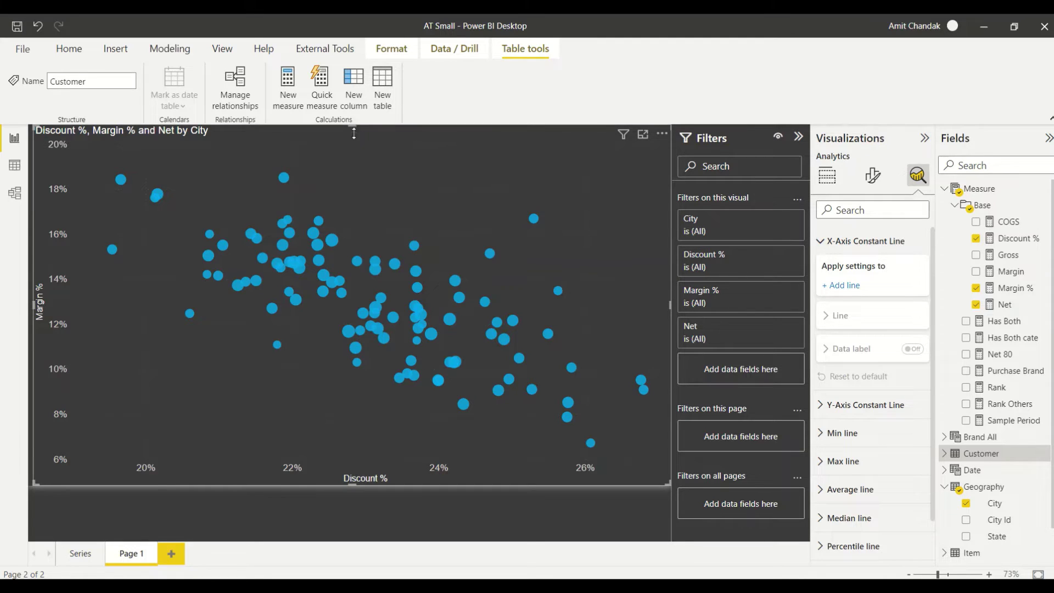
Shorten the scatter chart and place a resized Discount % card showing 23.15% above it.
drag(354, 133, 357, 196)
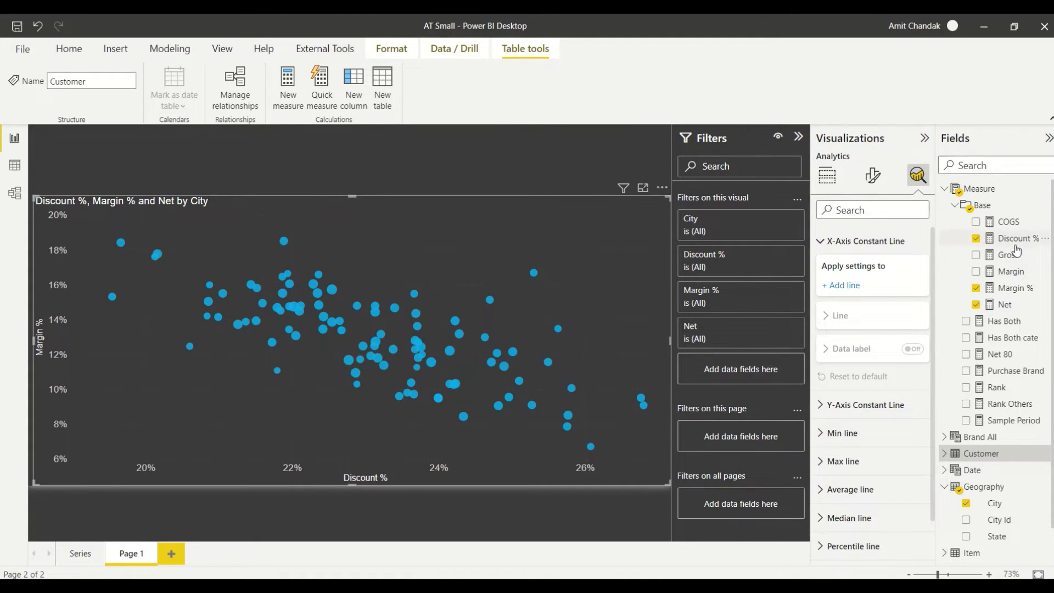
drag(1016, 248, 544, 155)
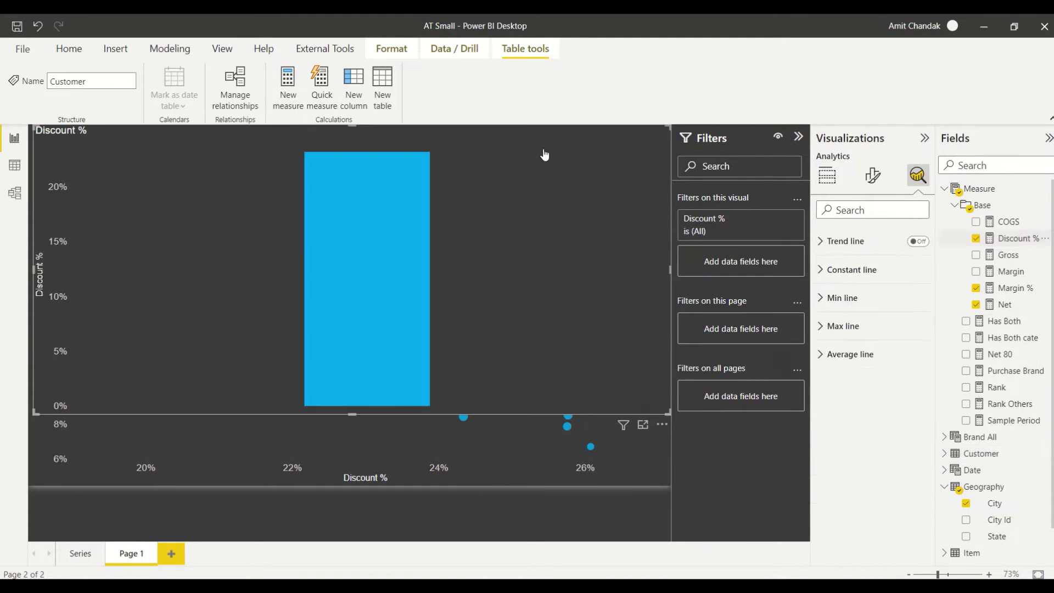
click(826, 176)
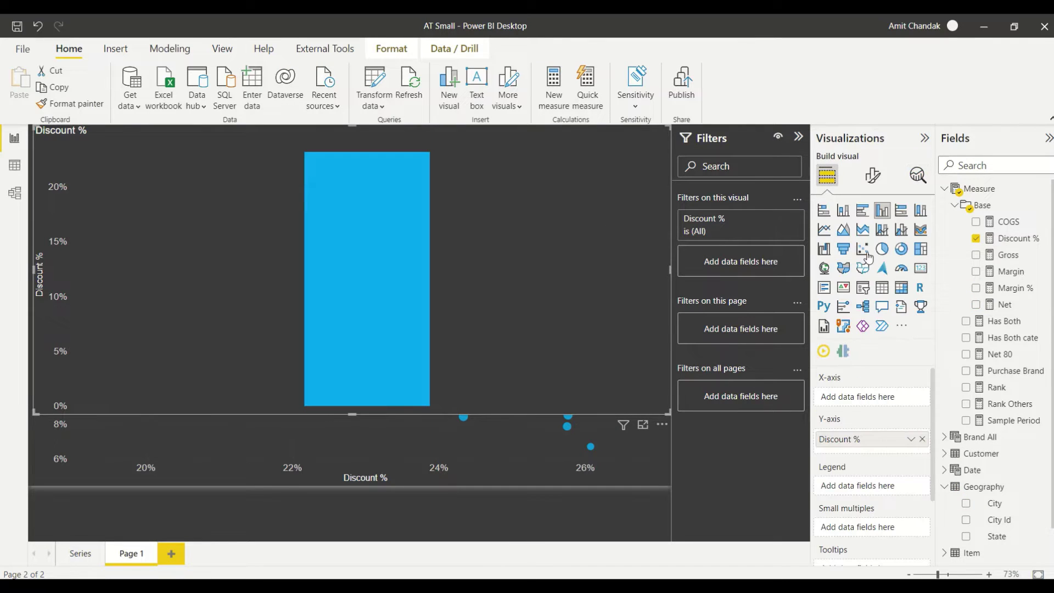
click(920, 267)
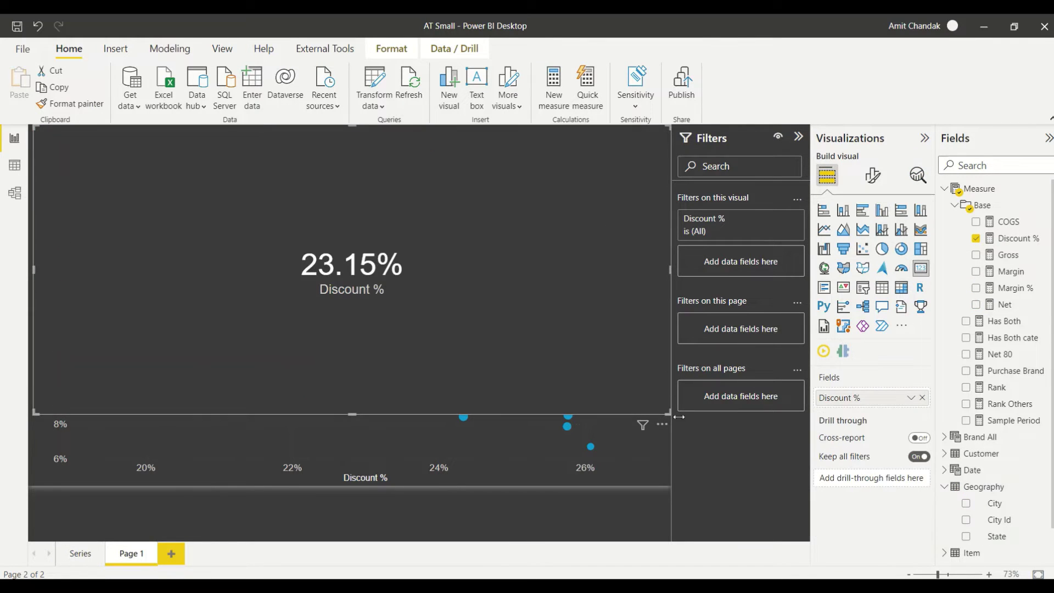
drag(668, 414, 646, 163)
click(918, 177)
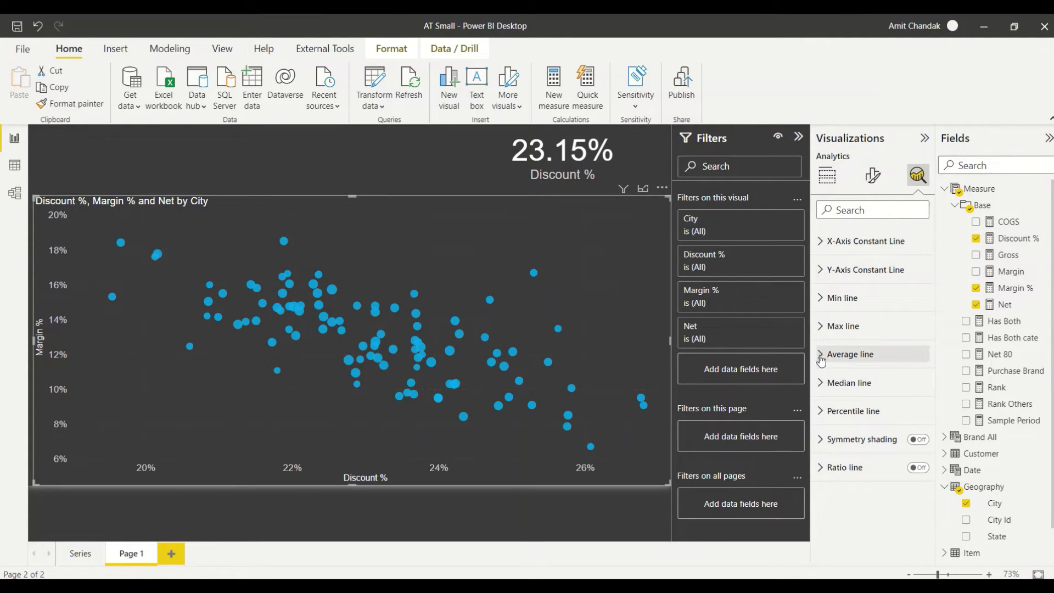
Add a labelled average line to the scatter chart, then delete it again.
click(821, 355)
click(854, 400)
scroll(874, 380, down, 2)
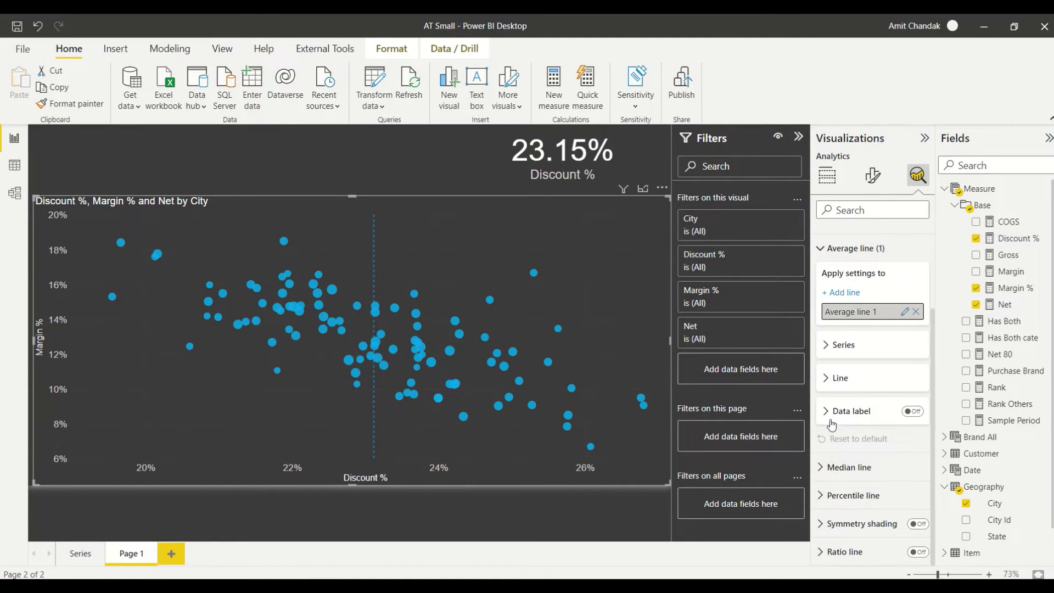
click(914, 411)
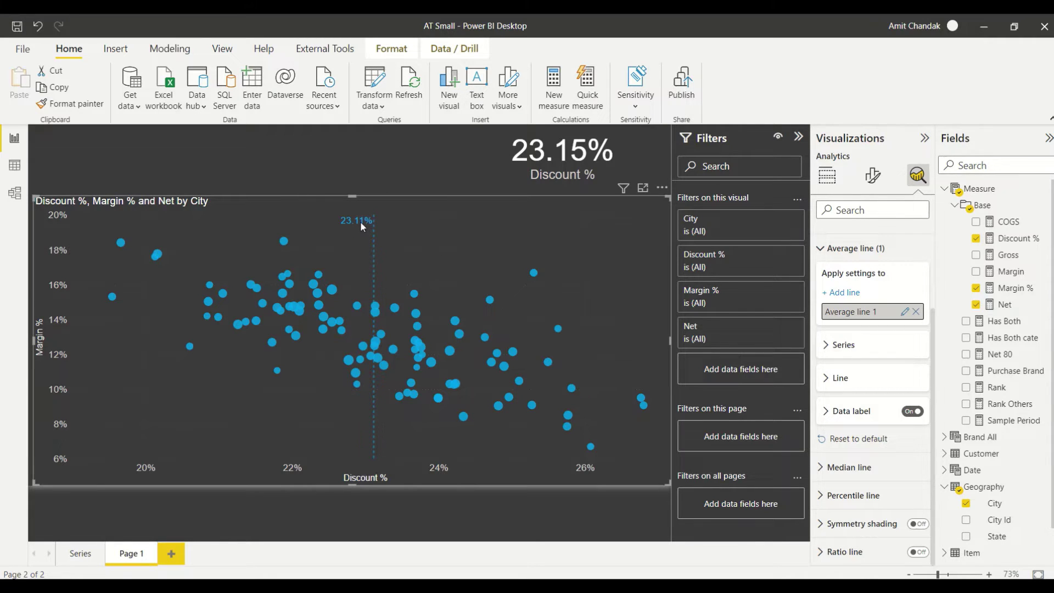
click(915, 311)
scroll(856, 318, up, 2)
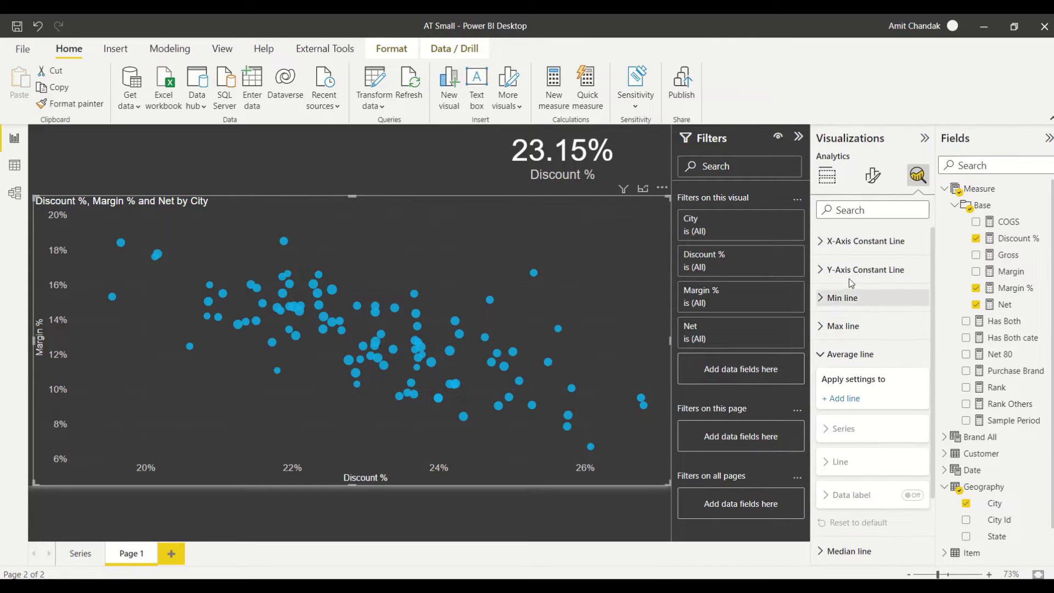
Add an X-axis constant line whose value is based on the Discount % field.
click(826, 243)
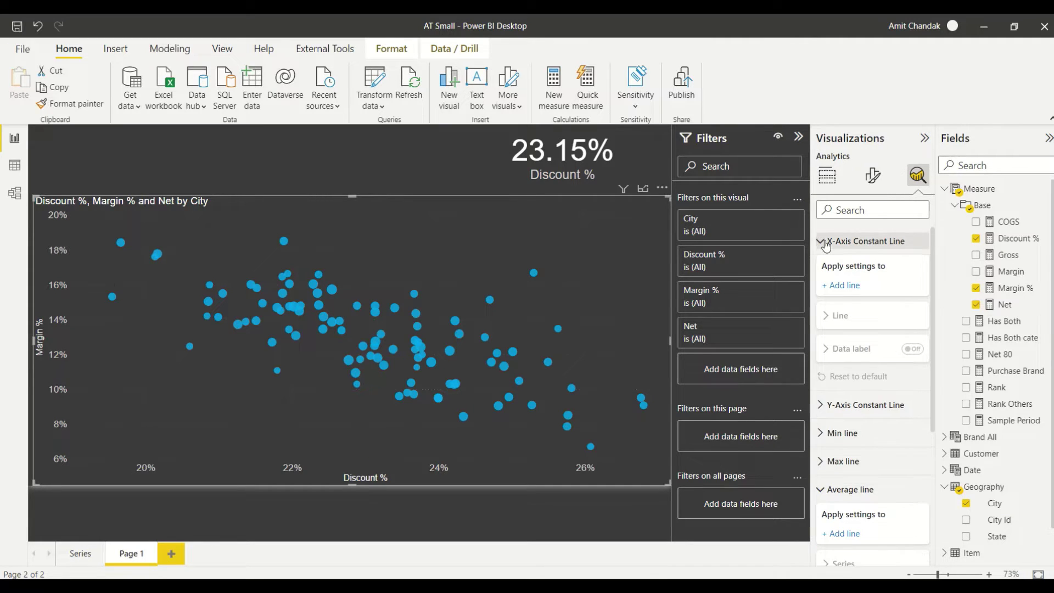
click(849, 286)
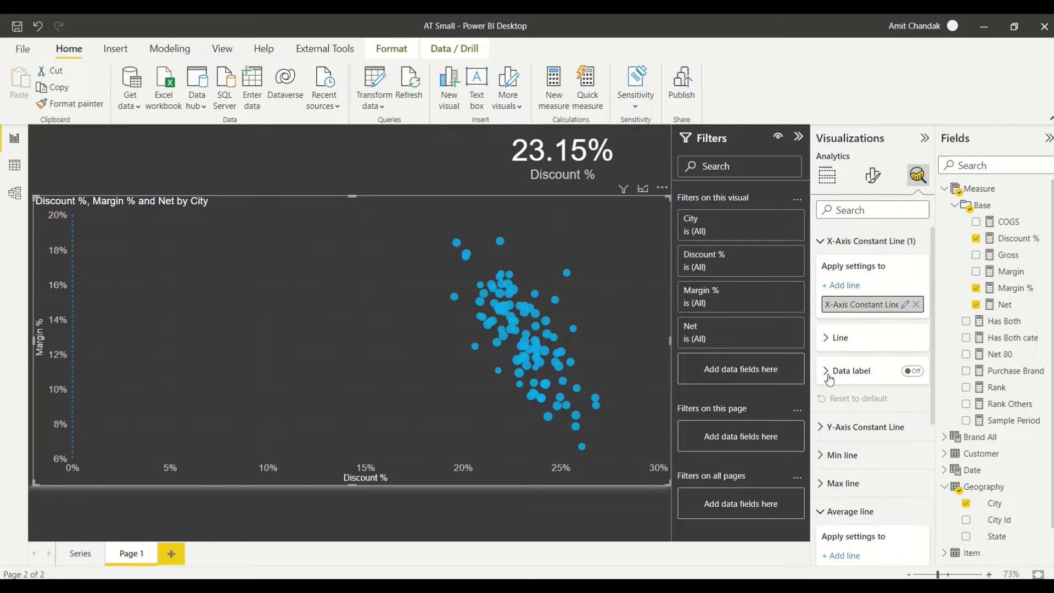
click(826, 338)
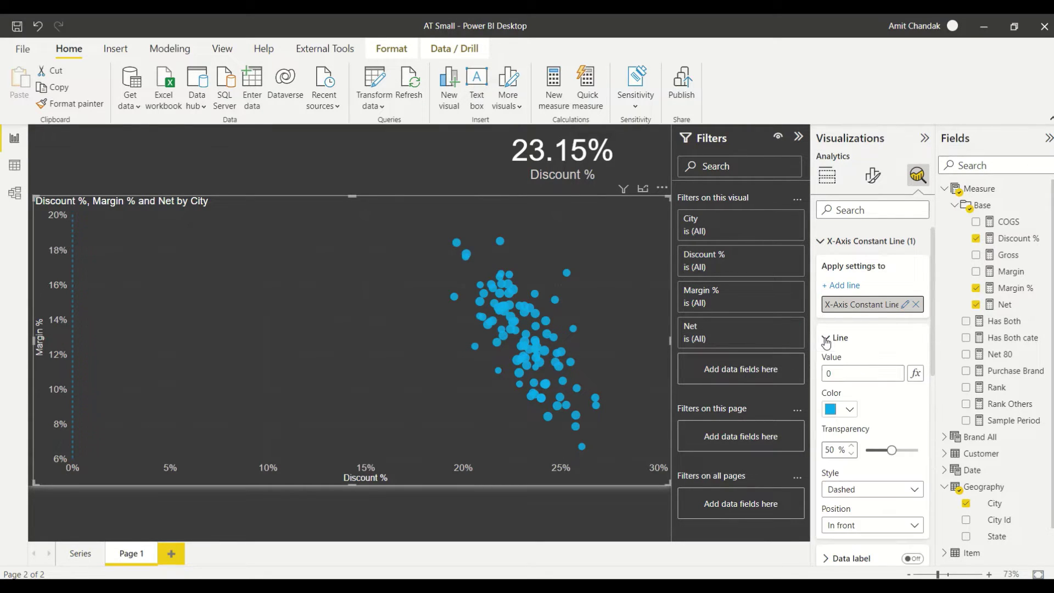
click(921, 375)
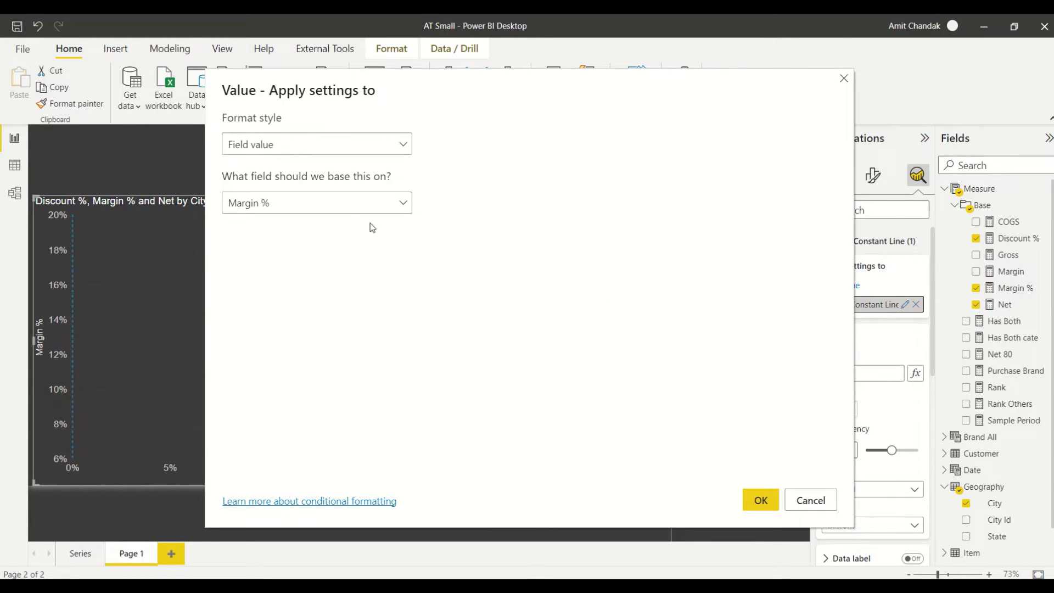
click(346, 213)
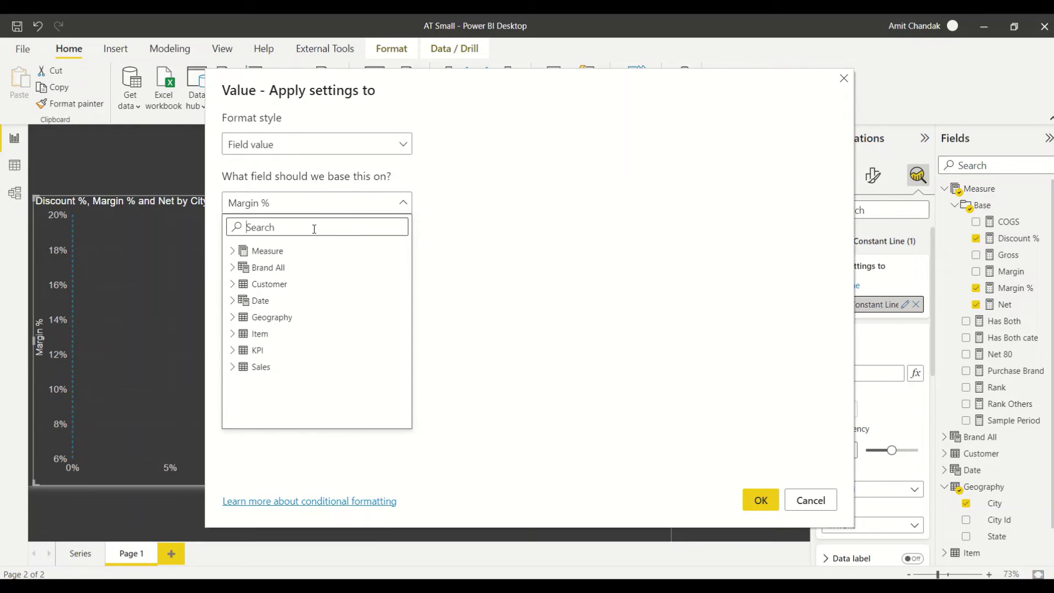
text(d)
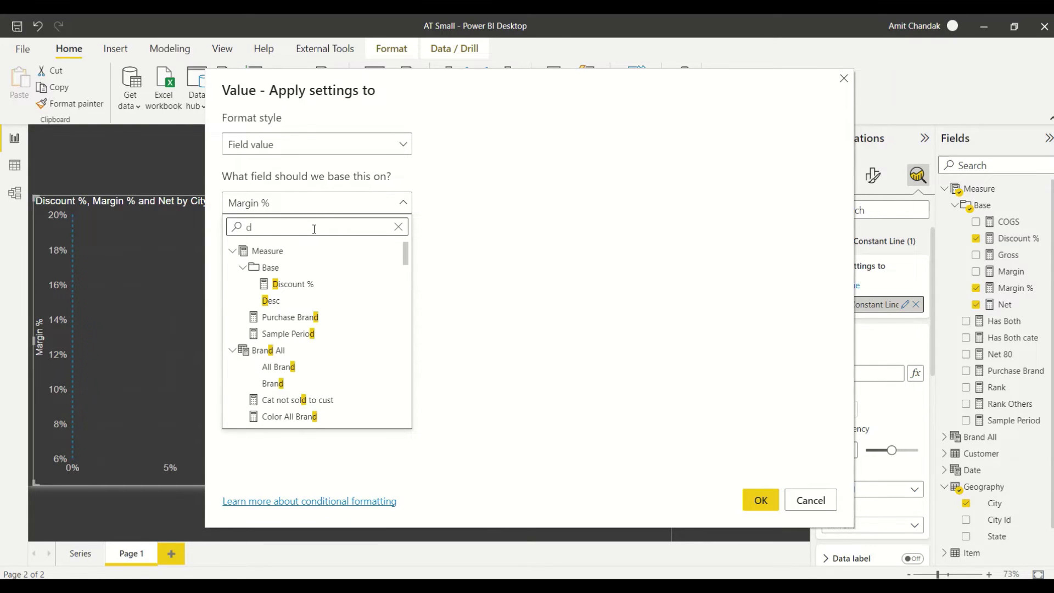
click(294, 284)
click(761, 500)
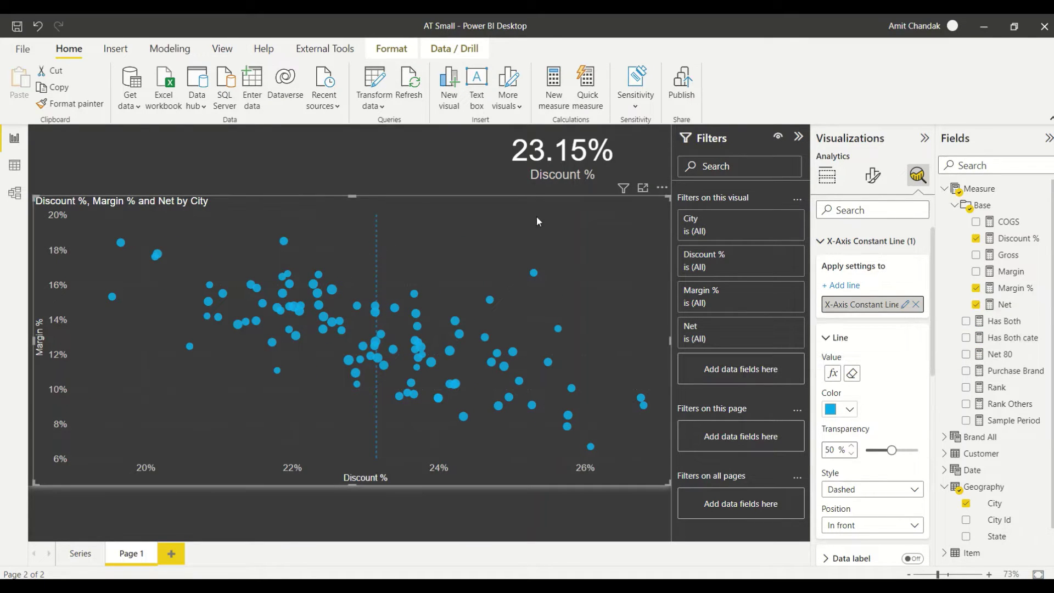
Turn on the constant line's data label showing 23.15%.
scroll(873, 405, down, 3)
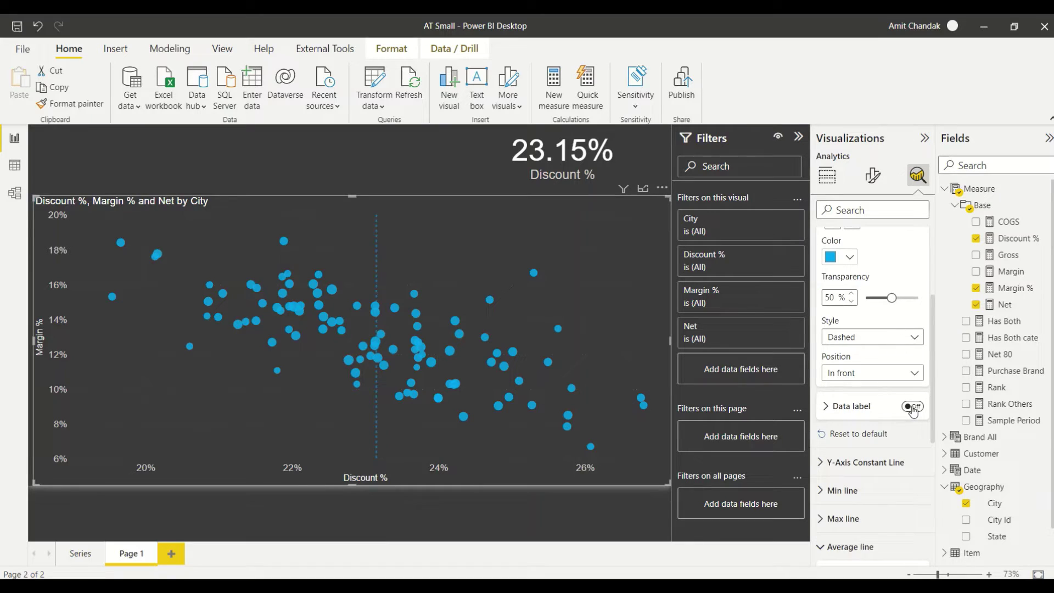
click(912, 406)
scroll(868, 281, up, 3)
click(822, 243)
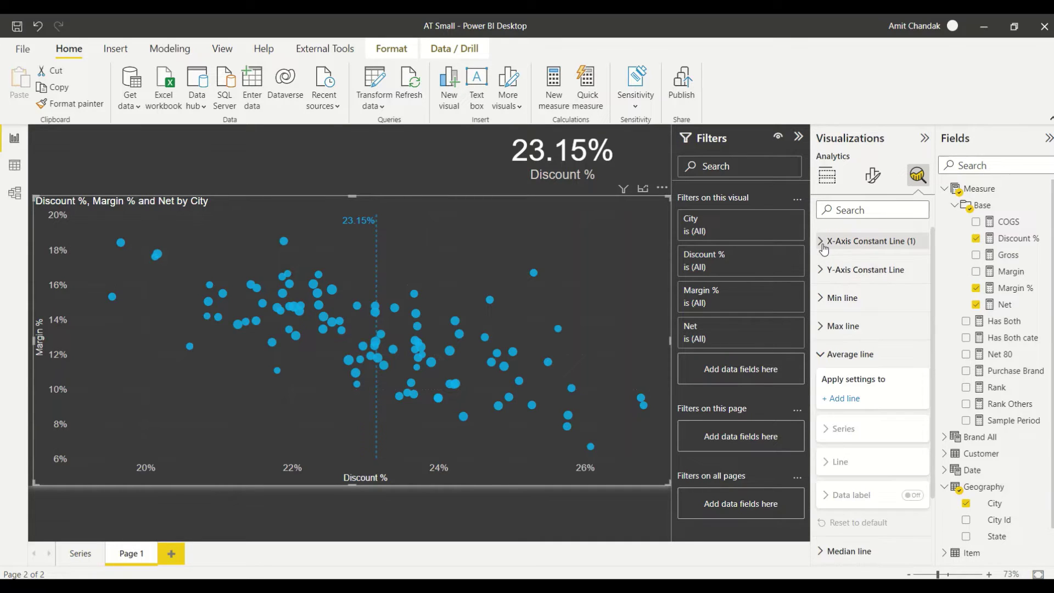
Add a Y-axis constant line with its value based on the Margin % field.
click(824, 268)
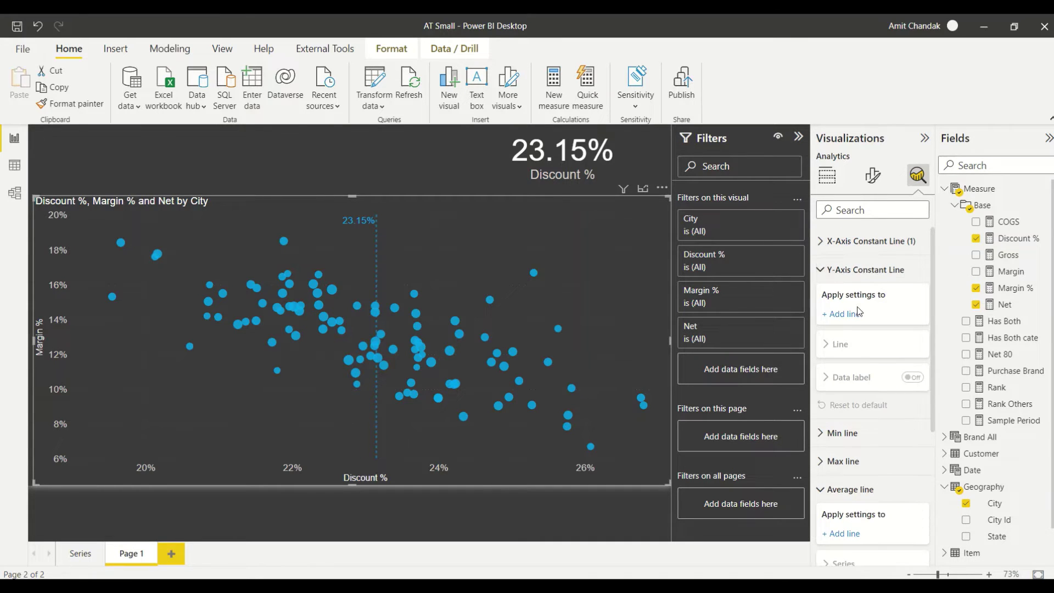
click(828, 316)
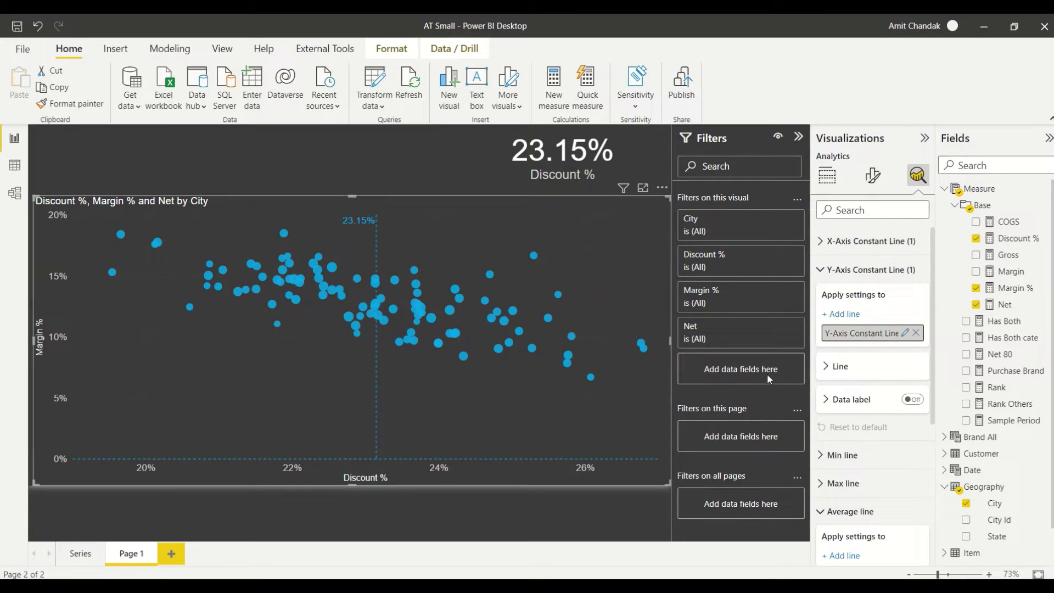
click(827, 366)
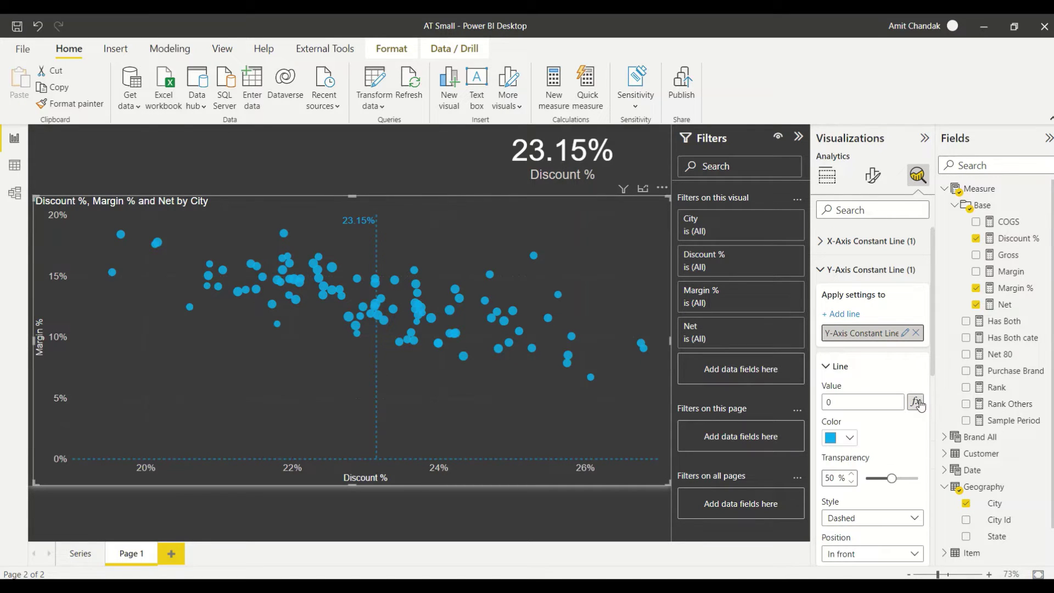
click(918, 402)
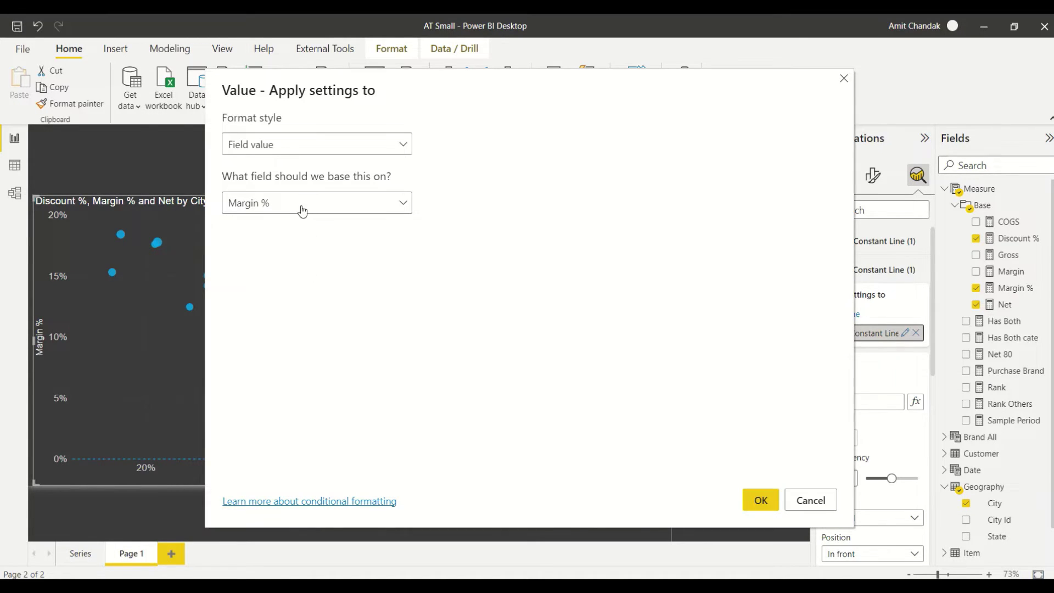
click(303, 205)
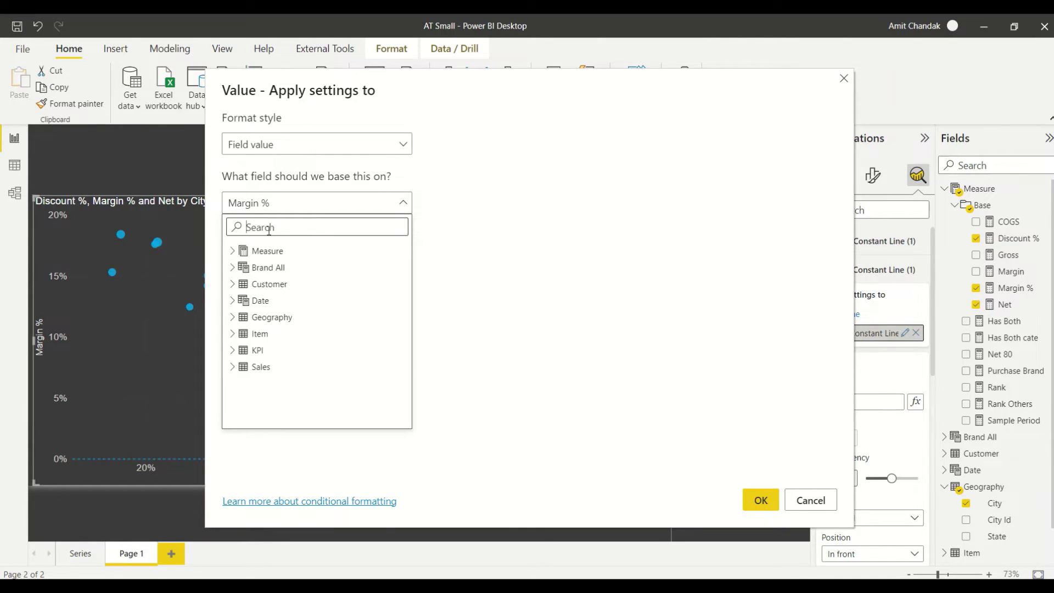
click(263, 205)
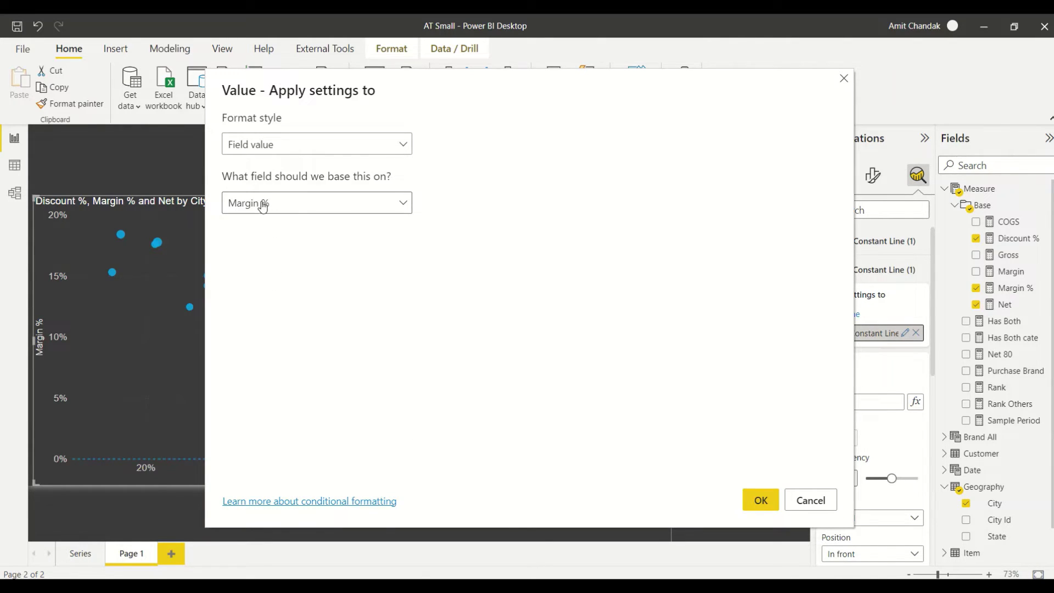
click(761, 501)
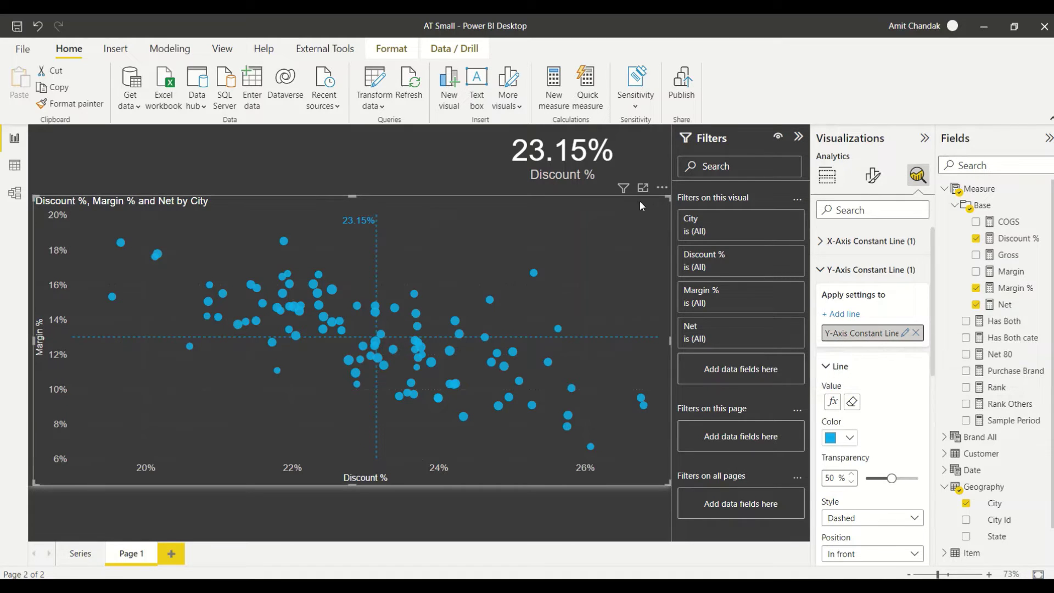
Invert the X-axis range so Discount % runs from 26% to 20%.
click(833, 182)
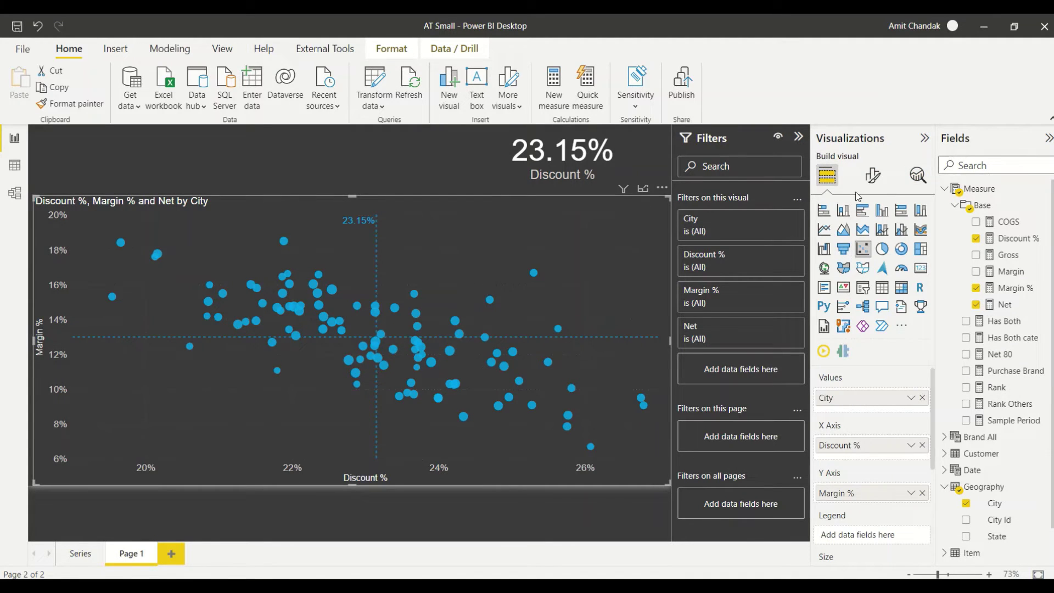
click(872, 175)
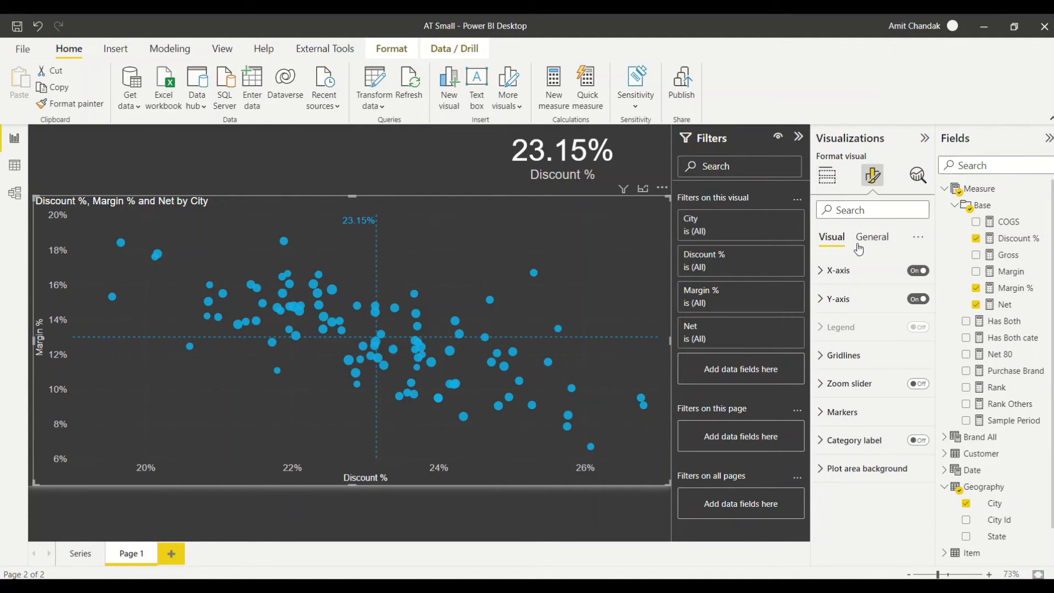
click(820, 271)
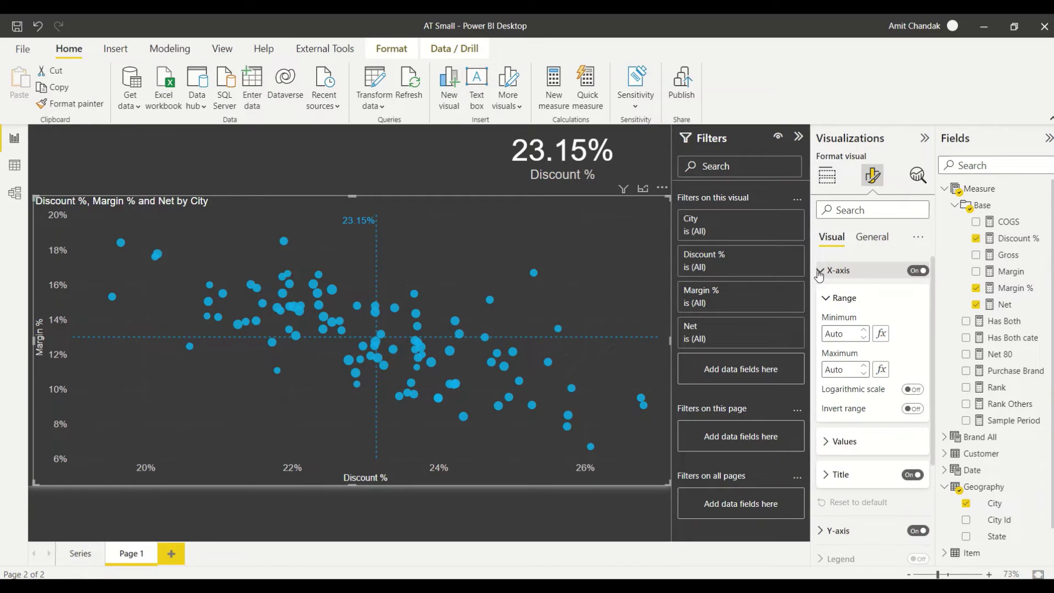
click(912, 410)
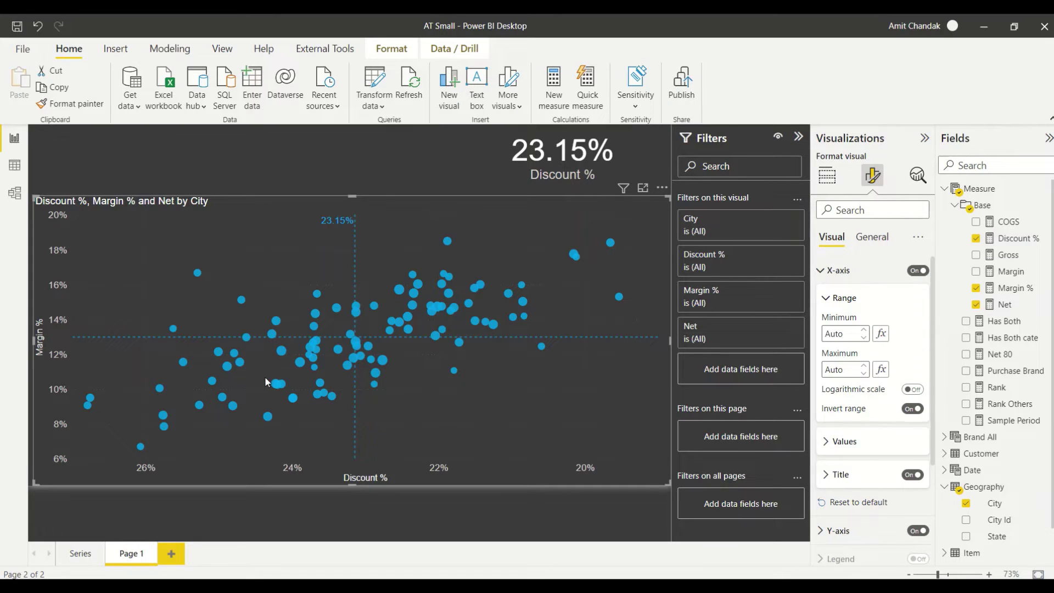
Delete the Discount % card and stretch the scatter chart up into the freed space.
click(643, 169)
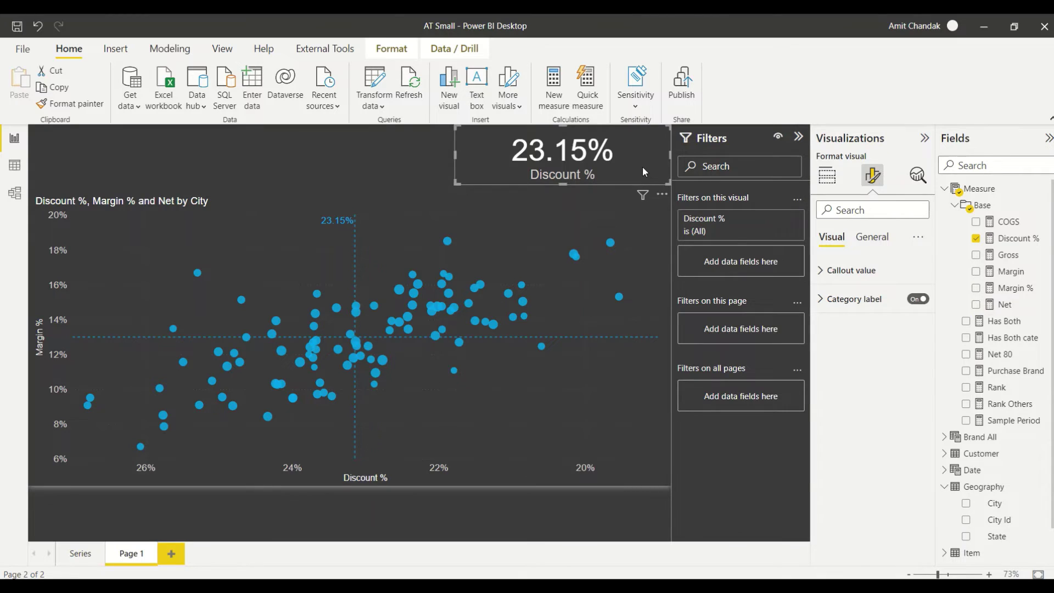
key(Delete)
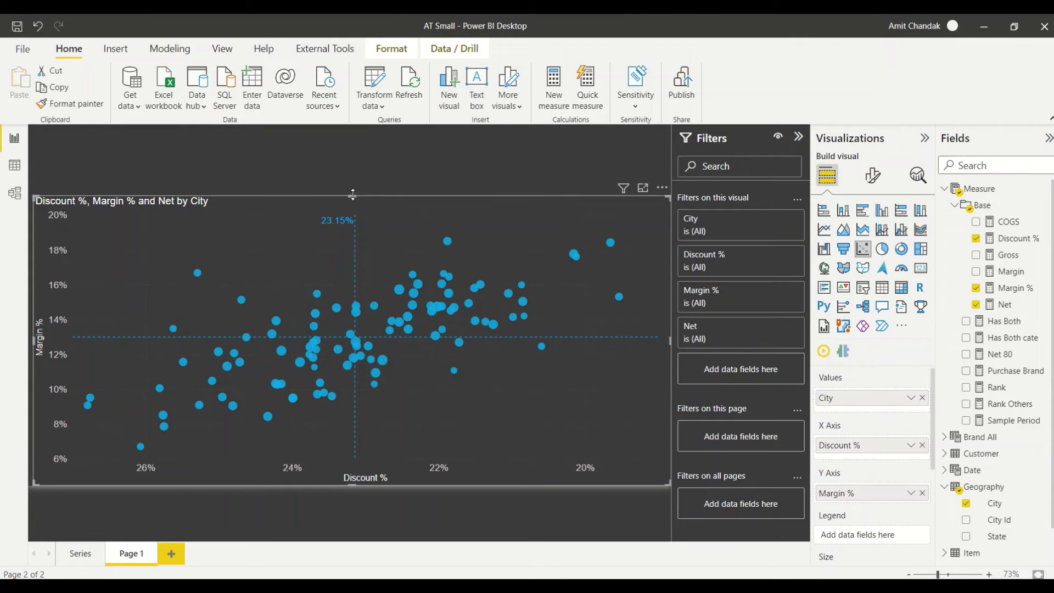
drag(353, 195, 350, 129)
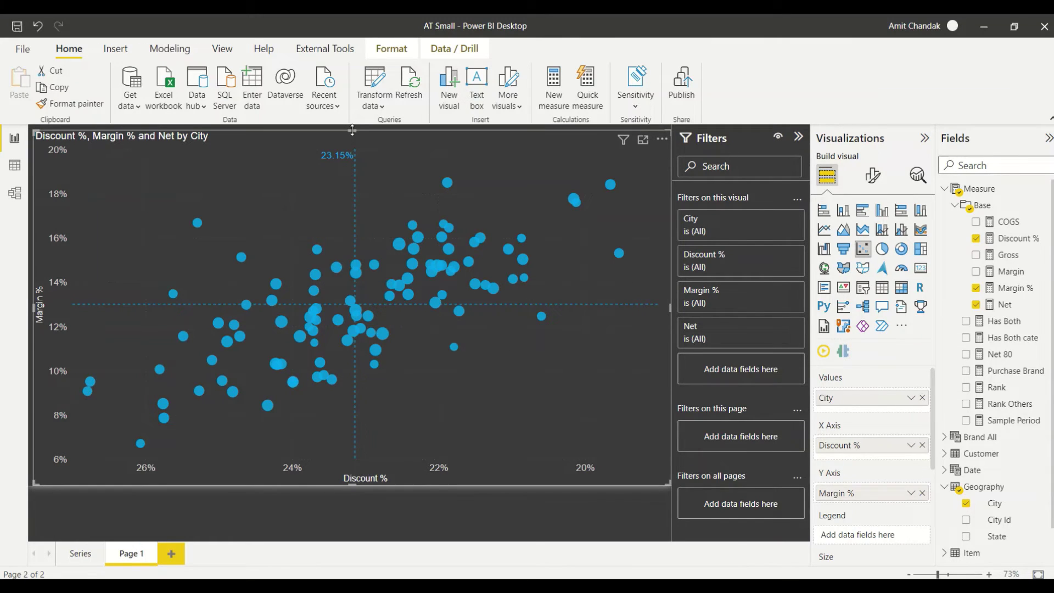
drag(352, 131, 352, 125)
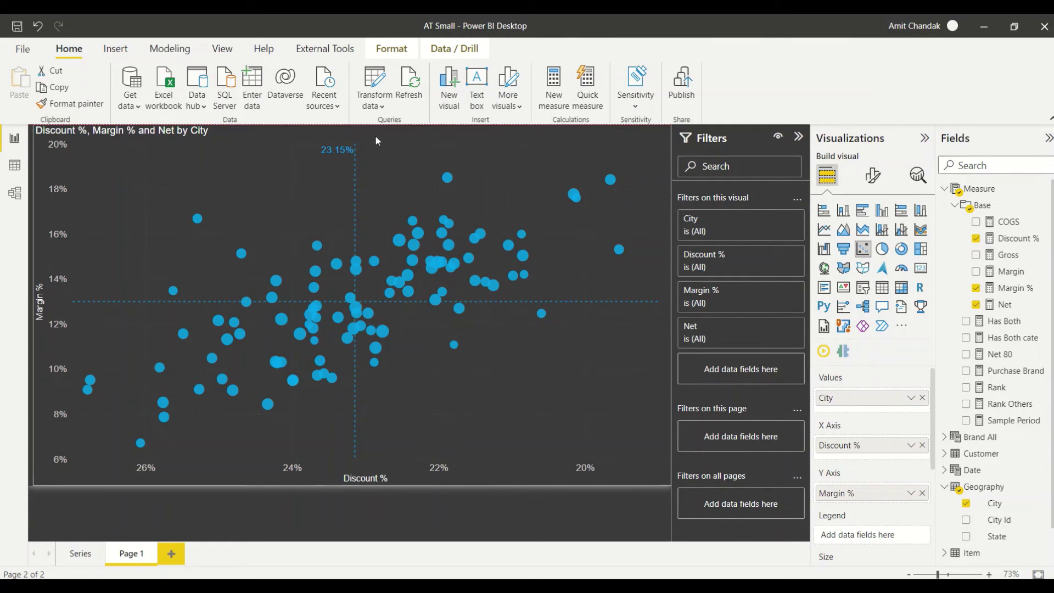
click(873, 176)
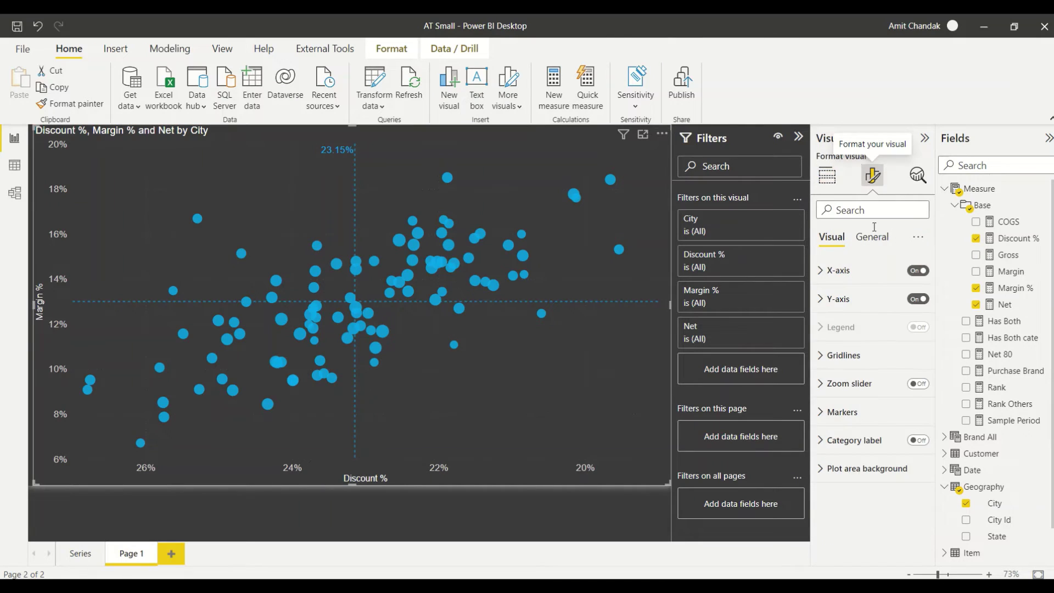
Try the Rules style for conditional marker colour, then cancel without applying.
click(840, 412)
scroll(846, 371, down, 2)
scroll(844, 367, down, 4)
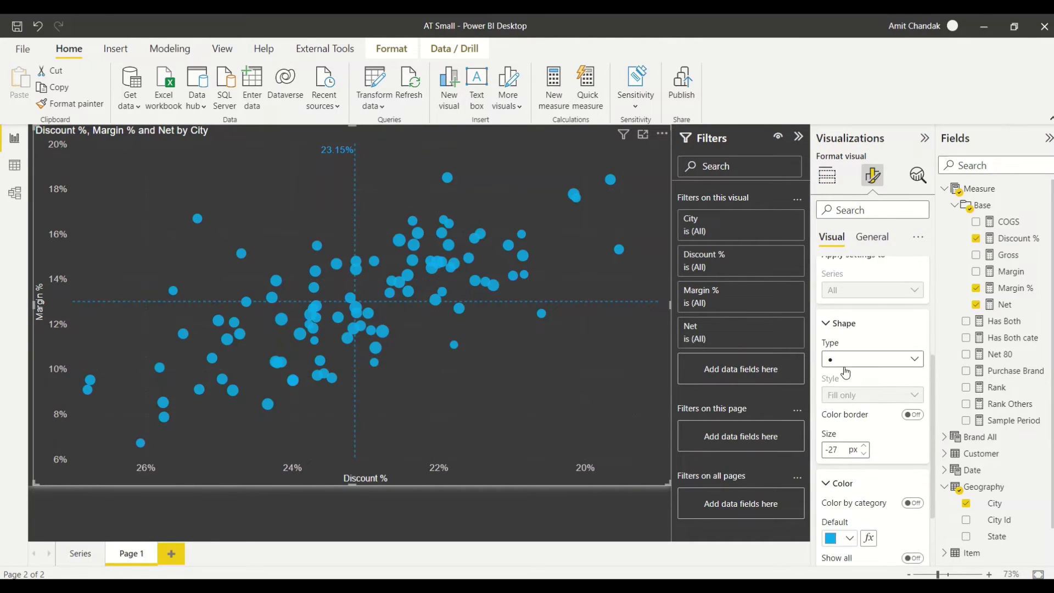
click(868, 448)
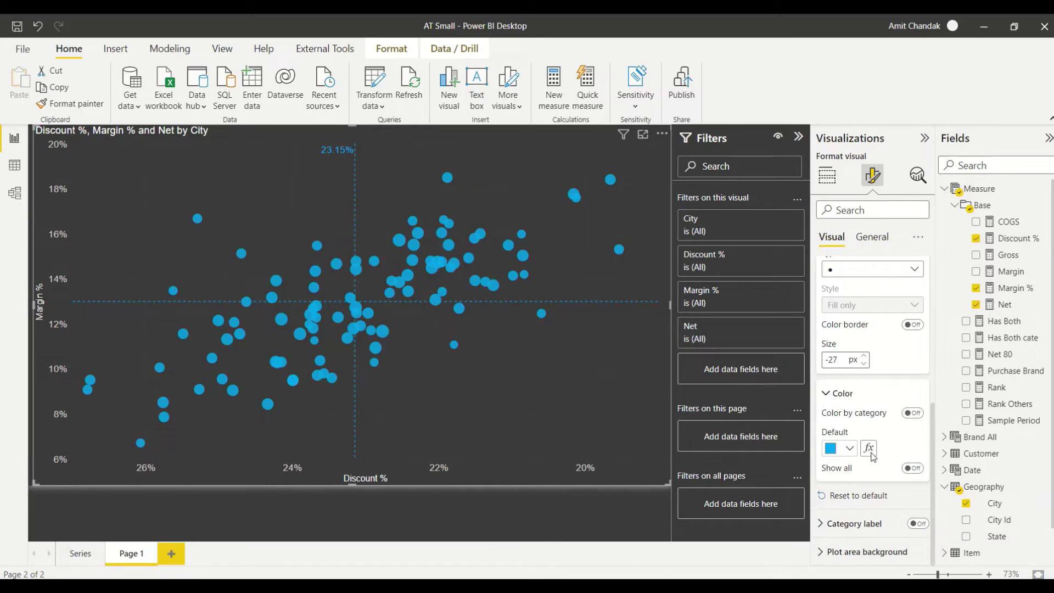
click(321, 147)
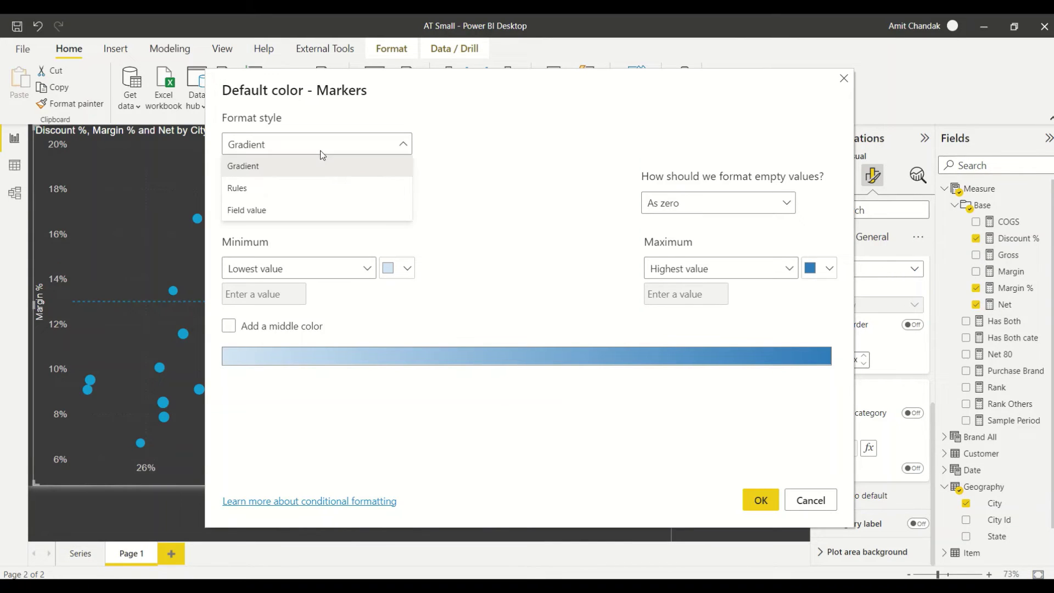
click(277, 192)
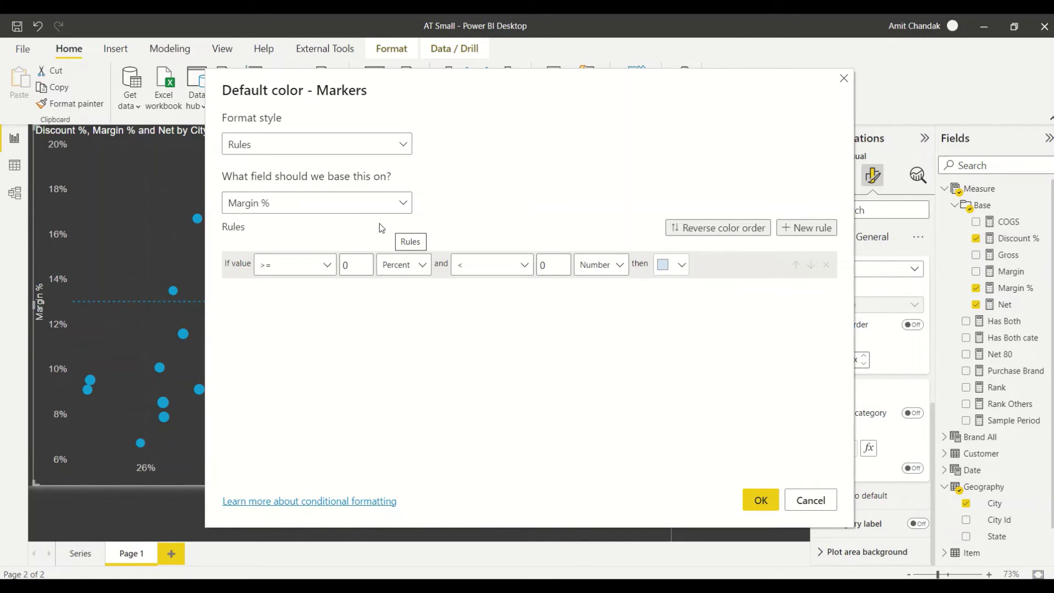
click(844, 79)
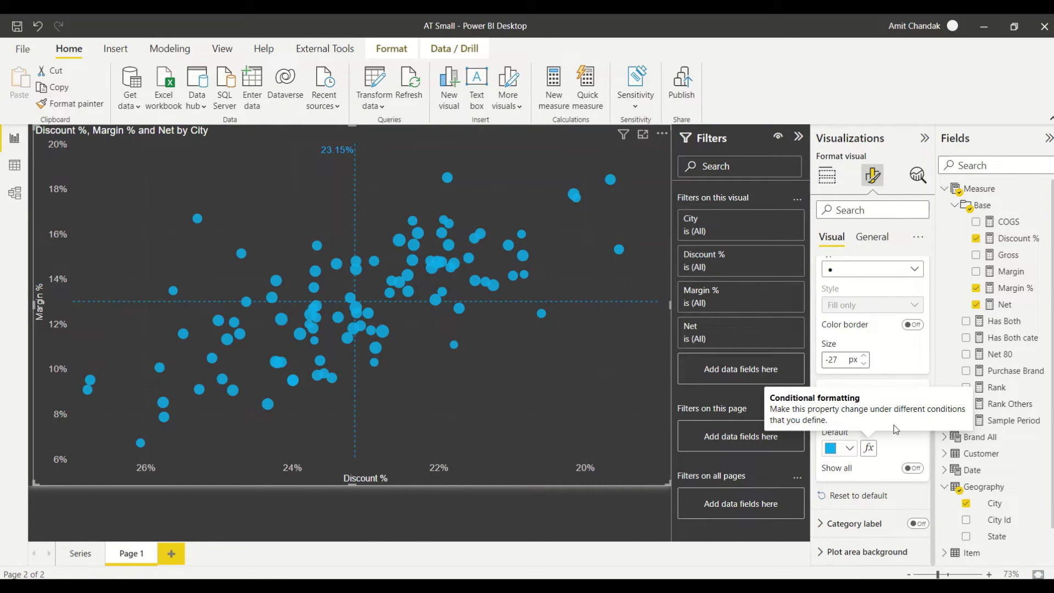
Try the Field value marker colour style, browse the Measure table fields, then cancel.
click(869, 448)
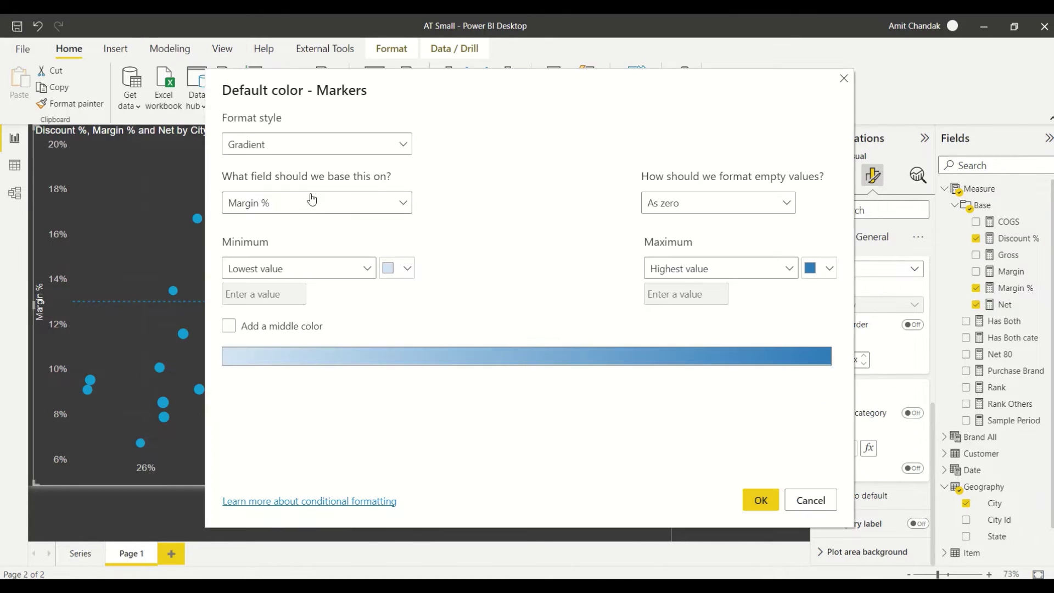
click(313, 202)
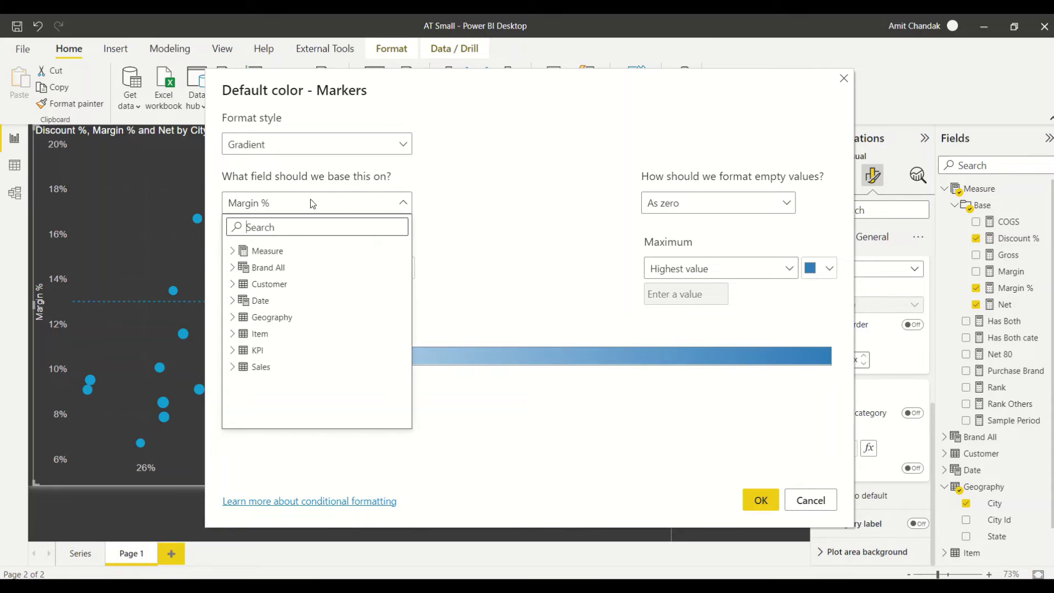
click(295, 146)
click(281, 151)
click(243, 208)
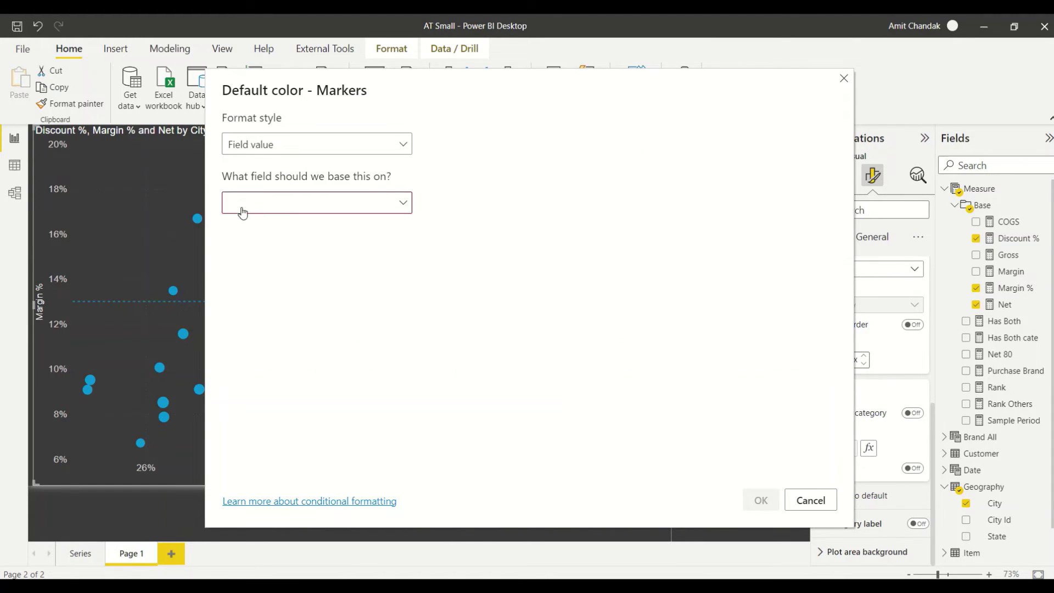
click(290, 211)
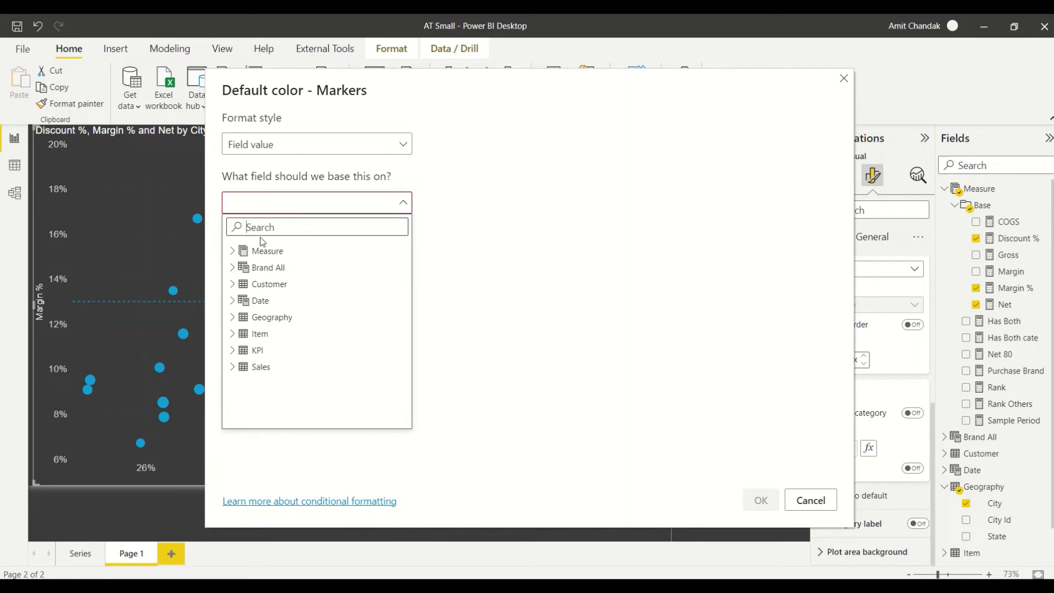
click(234, 253)
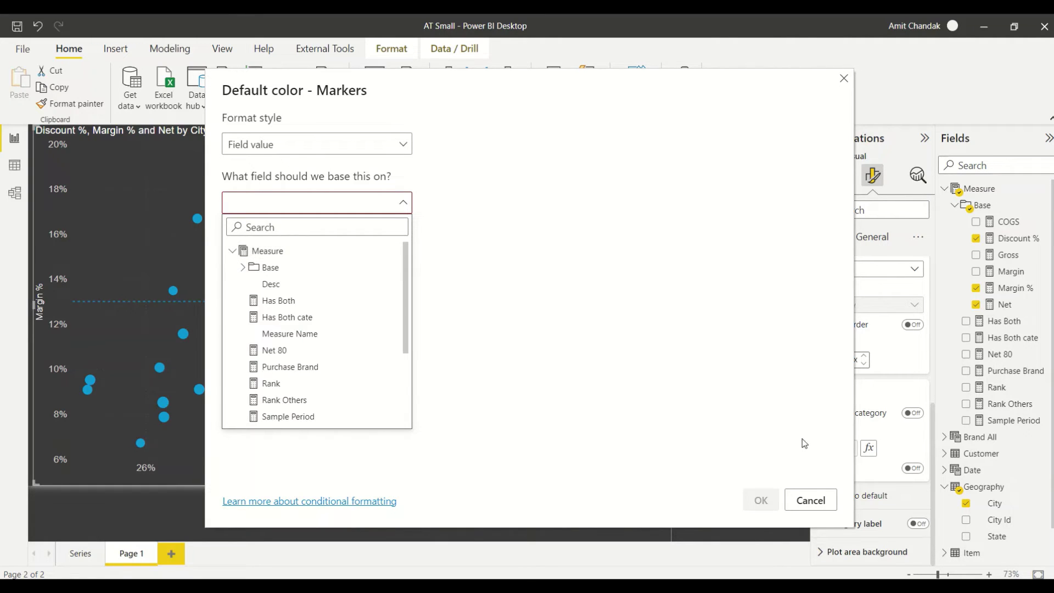
click(814, 499)
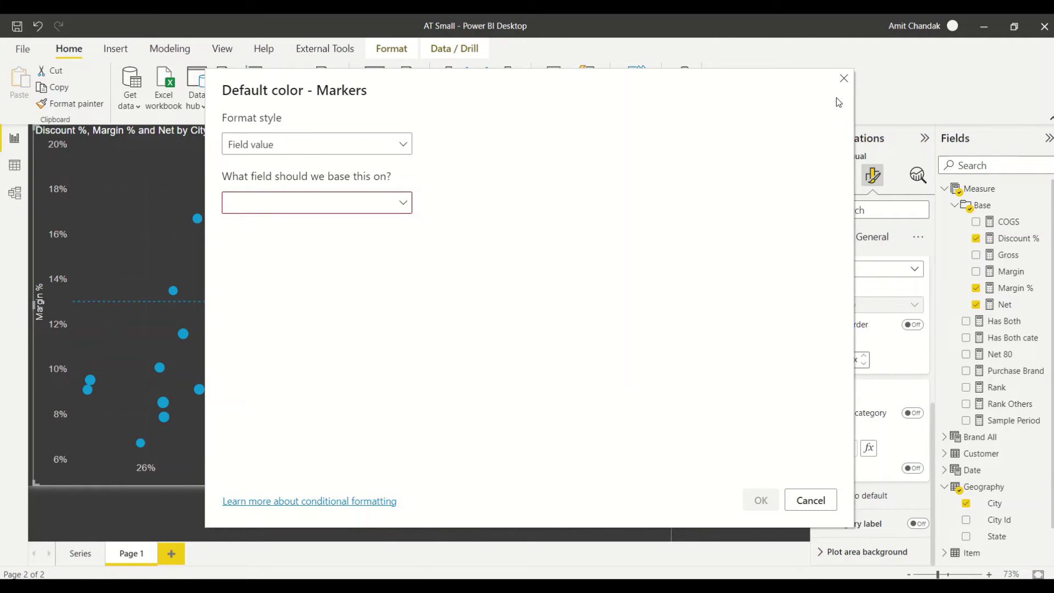
click(844, 78)
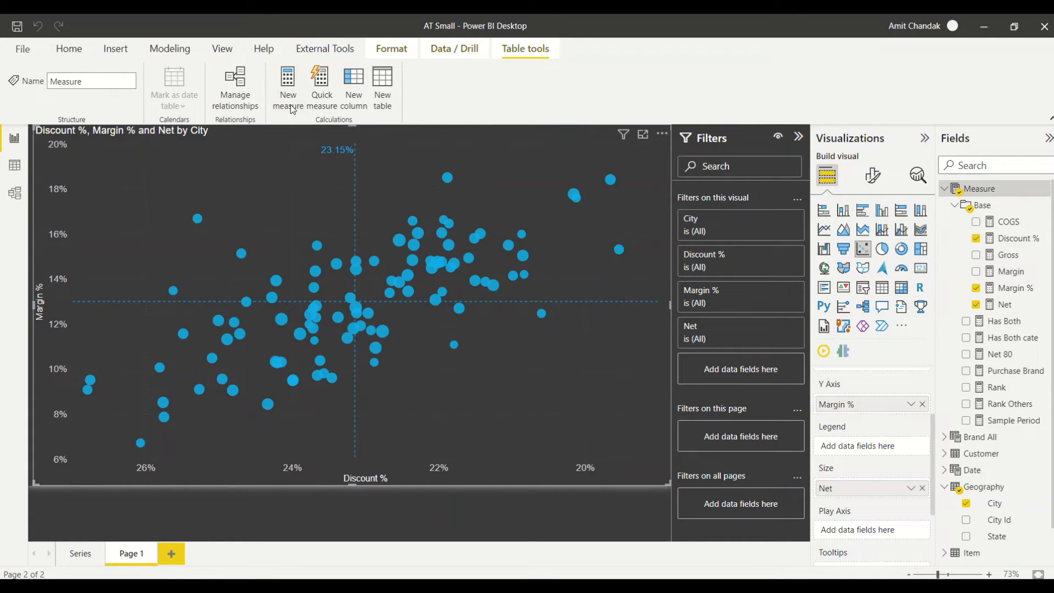
Create a new measure named Color Scatter and leave blank lines for its body.
click(293, 108)
click(139, 137)
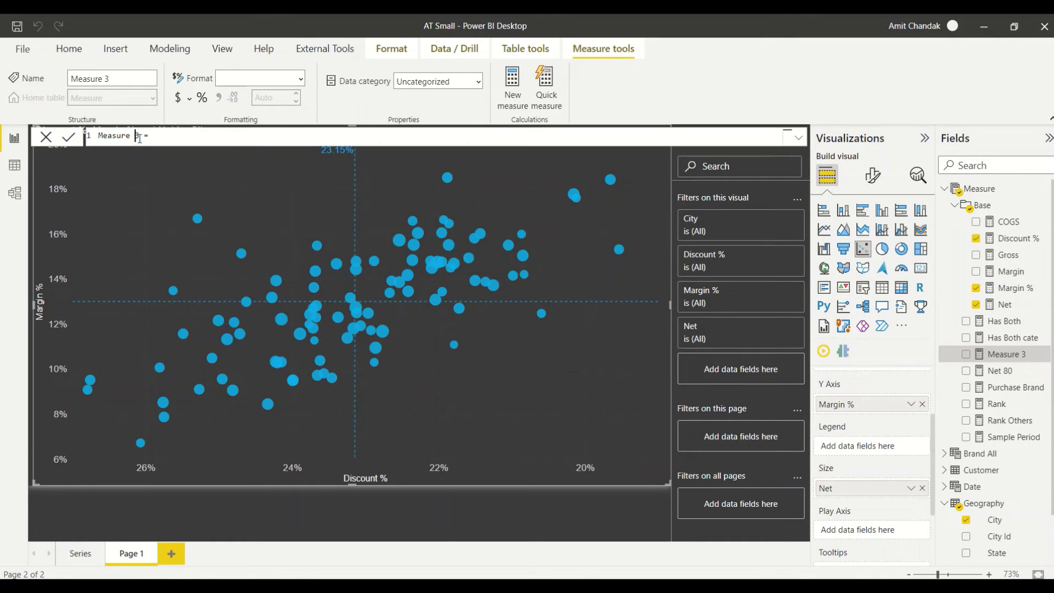
drag(140, 138, 71, 141)
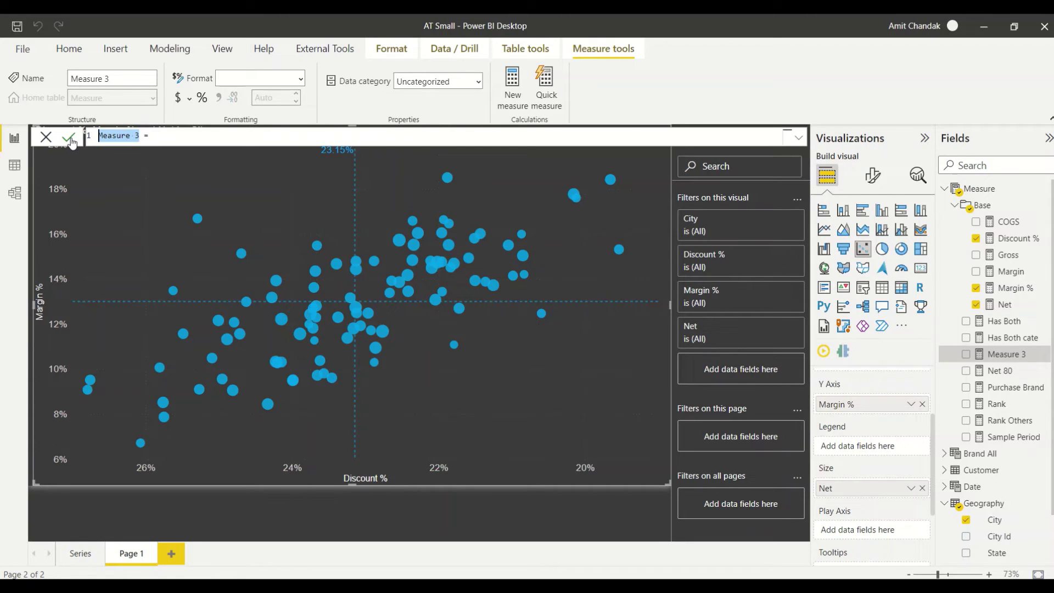
text(Color Scatte)
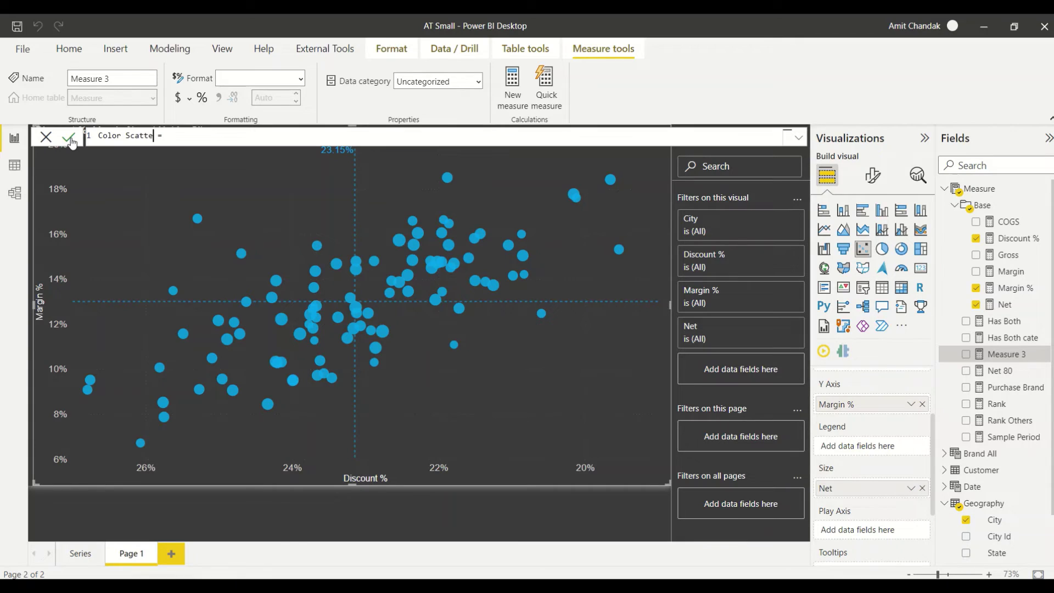
text(r)
key(shift+Return)
key(shift+Return)
key(shift+Return)
key(shift+Return)
key(shift+Return)
key(shift+Return)
key(shift+Return)
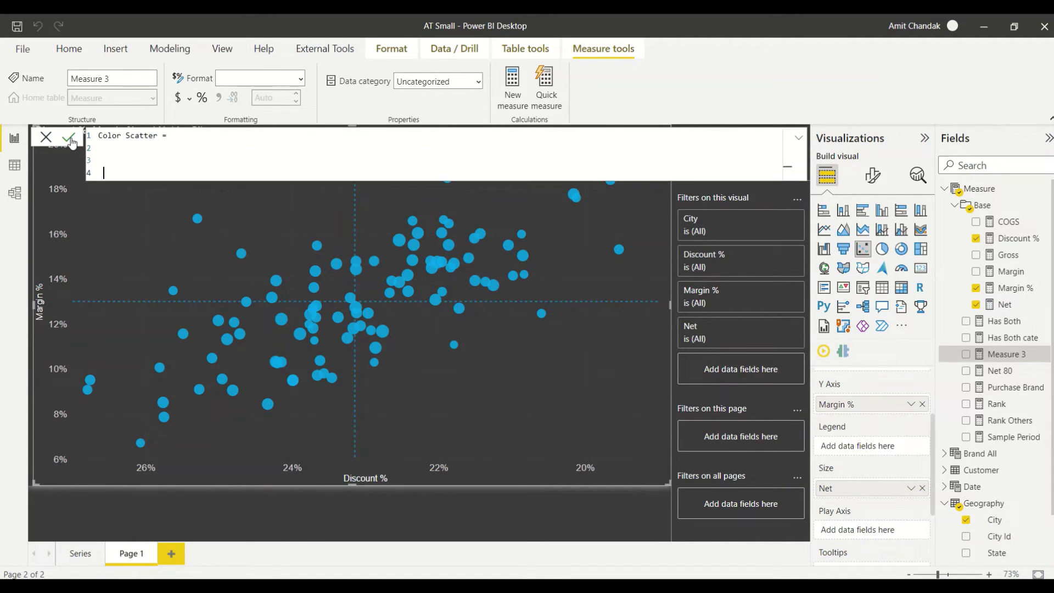
key(Up)
key(Up)
key(Up)
key(Up)
key(Up)
key(Up)
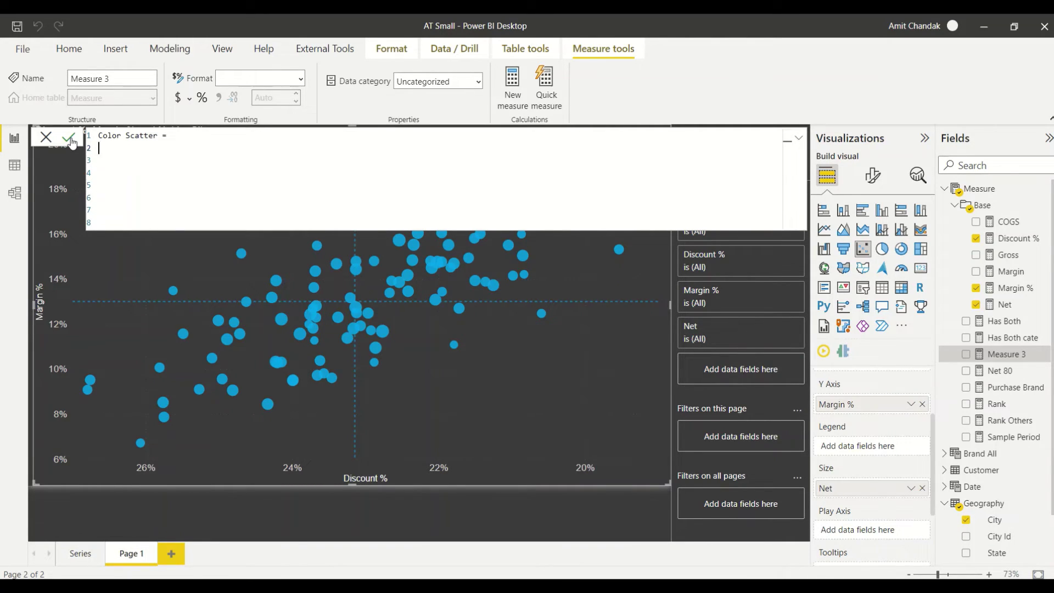
Add the variable _dis = CALCULATE([Discount %], ALLSELECTED()).
text(vra)
key(BackSpace)
key(BackSpace)
text(ar )
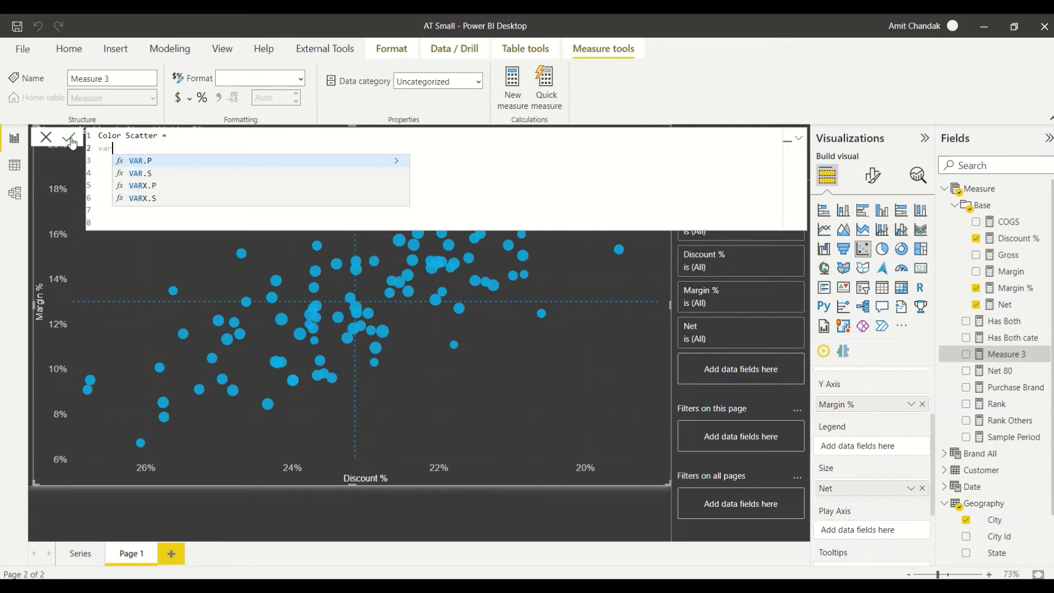
text(_di)
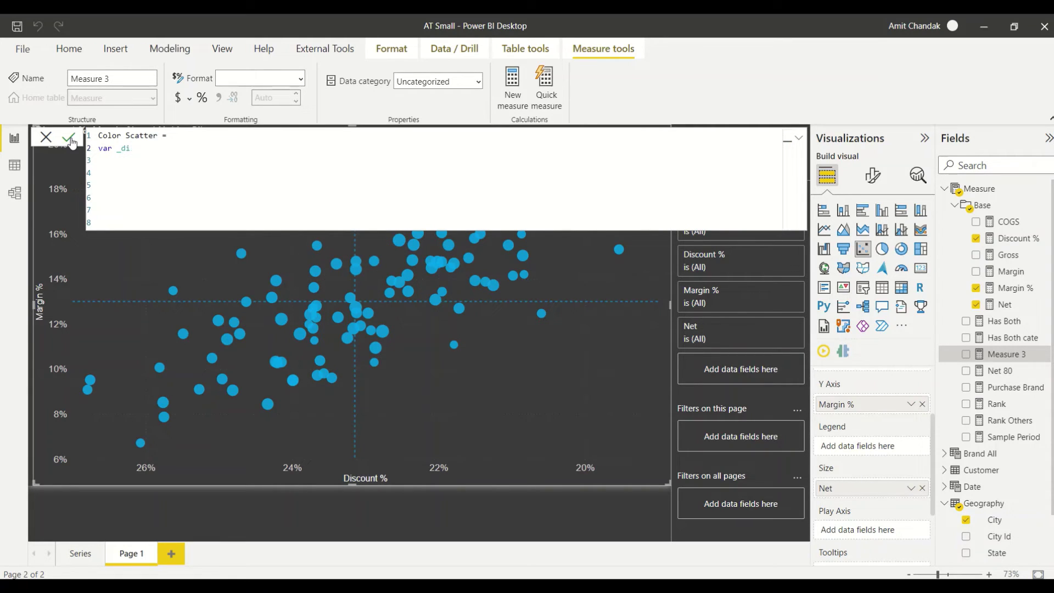
text(s = CALCULATE([)
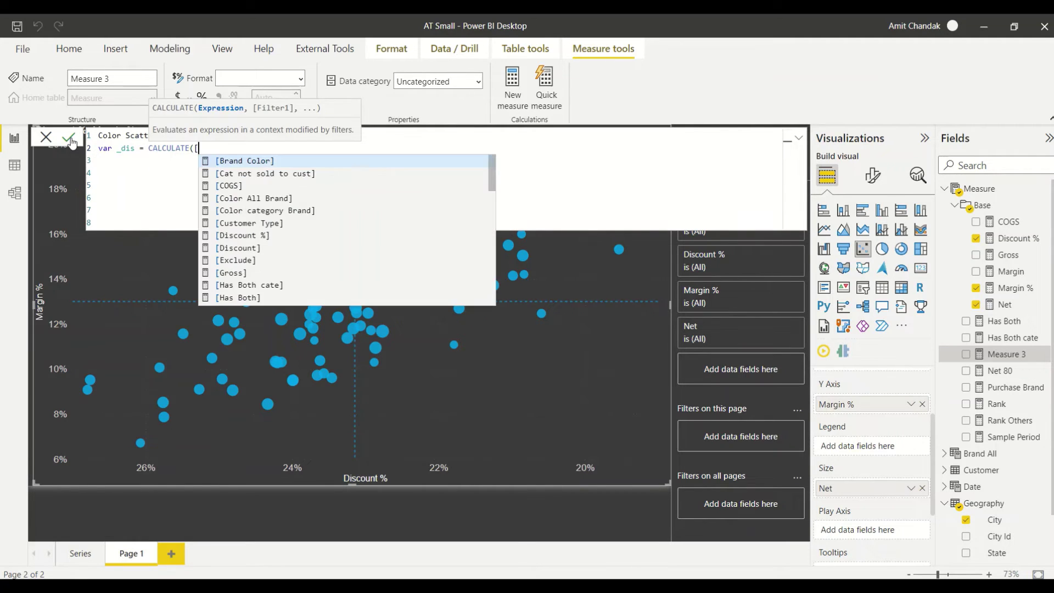
text(Disc)
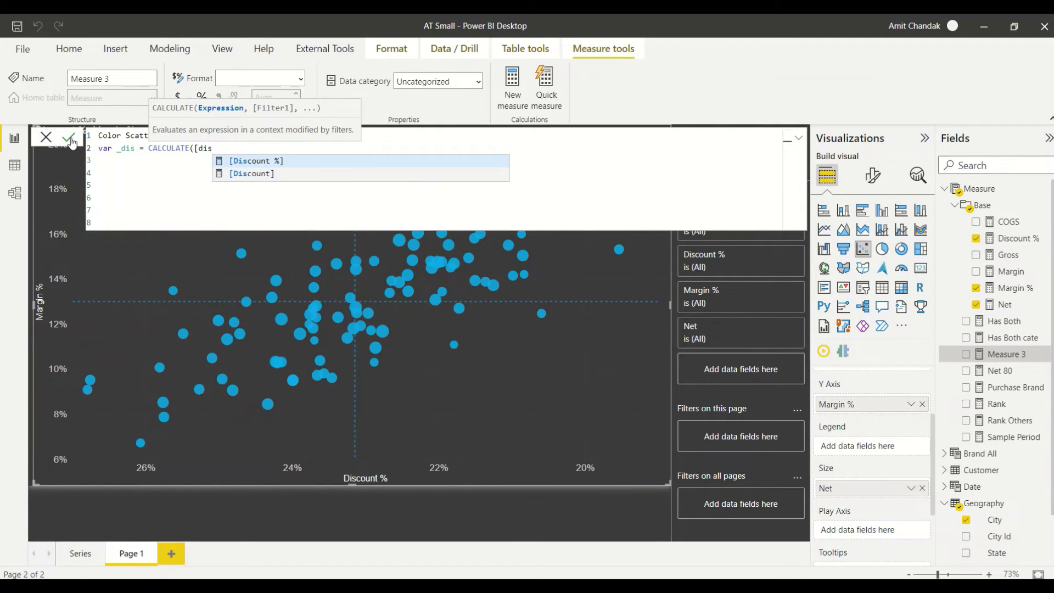
key(Tab)
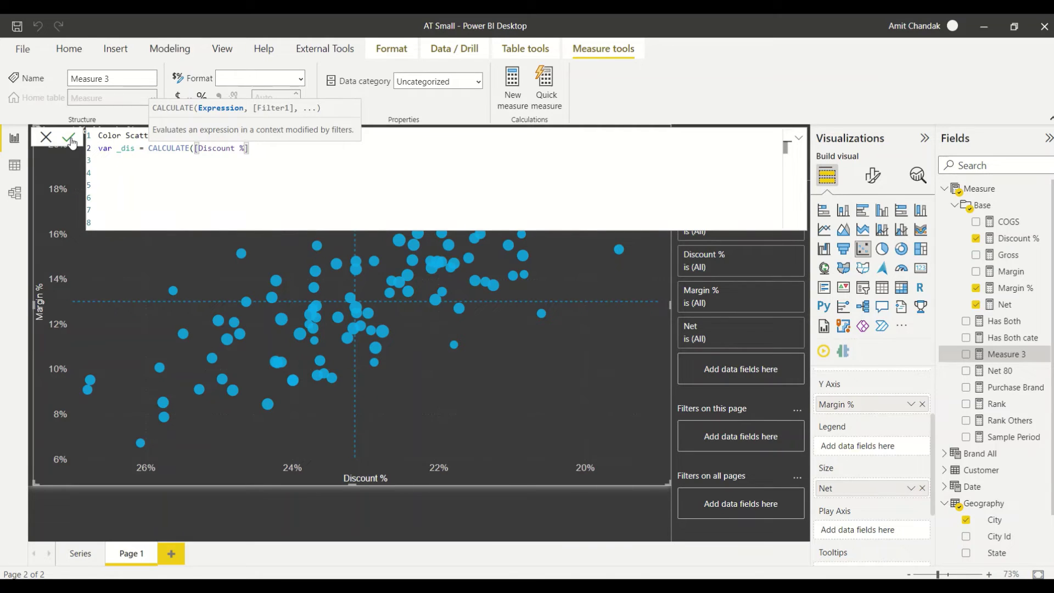
text(, ALLS)
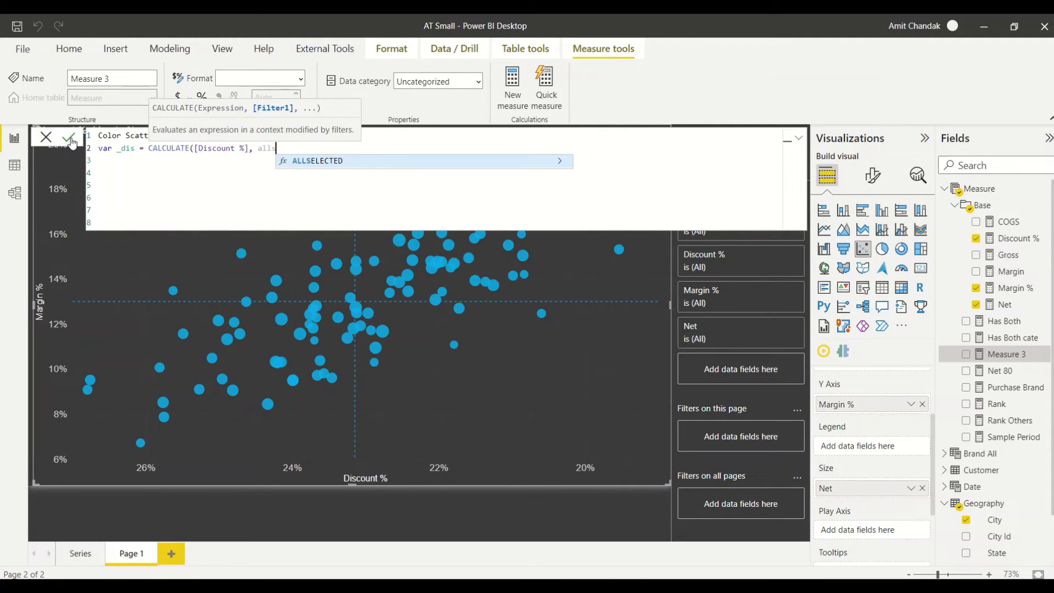
key(Tab)
text()))
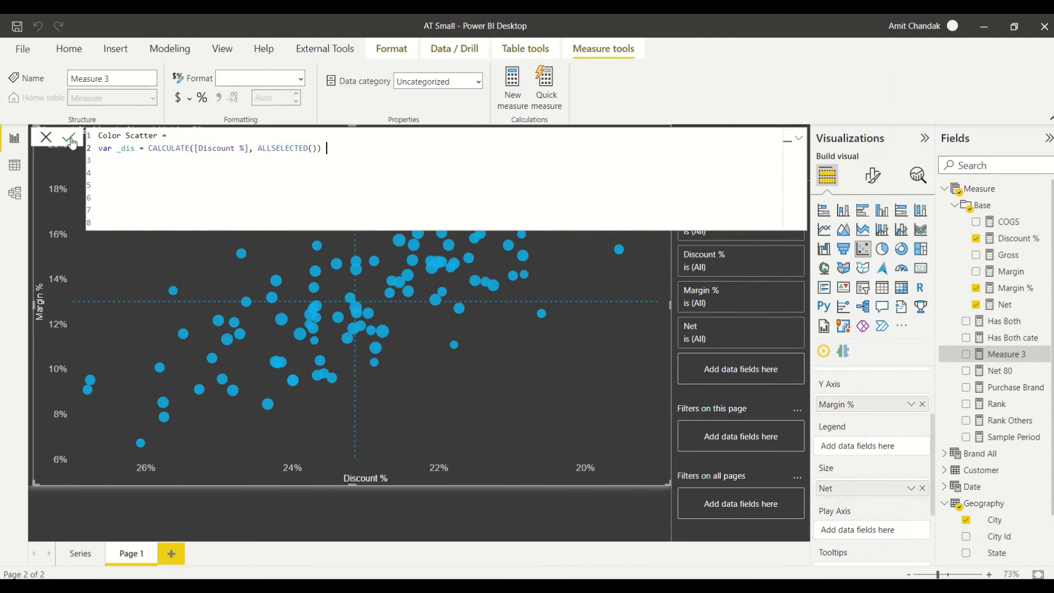
key(shift+Return)
Add the variable _mrg = CALCULATE([Margin %], ALLSELECTED()) followed by a Return line.
text(var _mrg)
text(= CALCULATE()
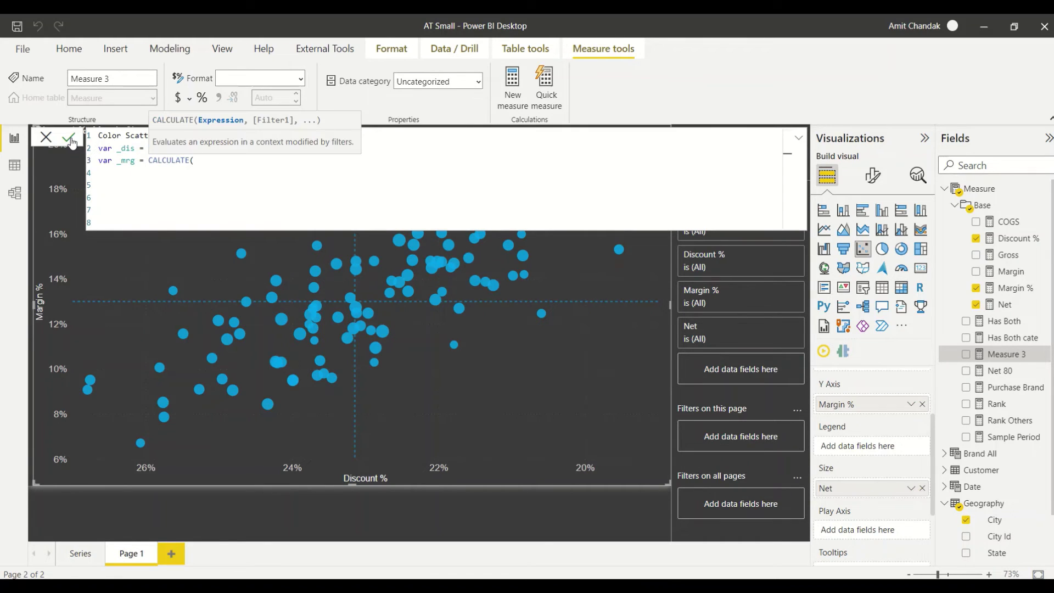
text([me)
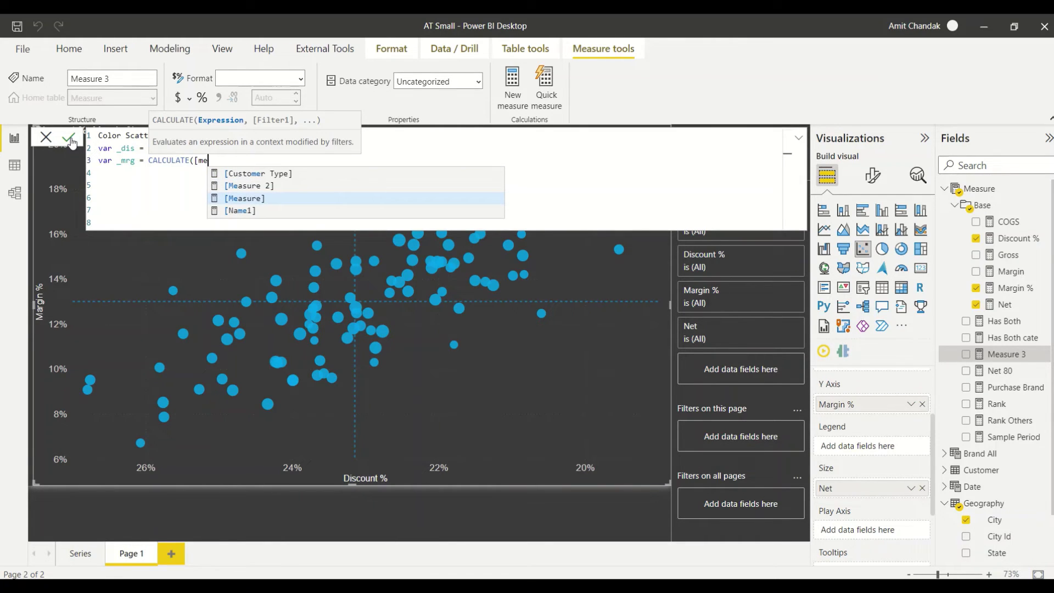
key(BackSpace)
text(ar)
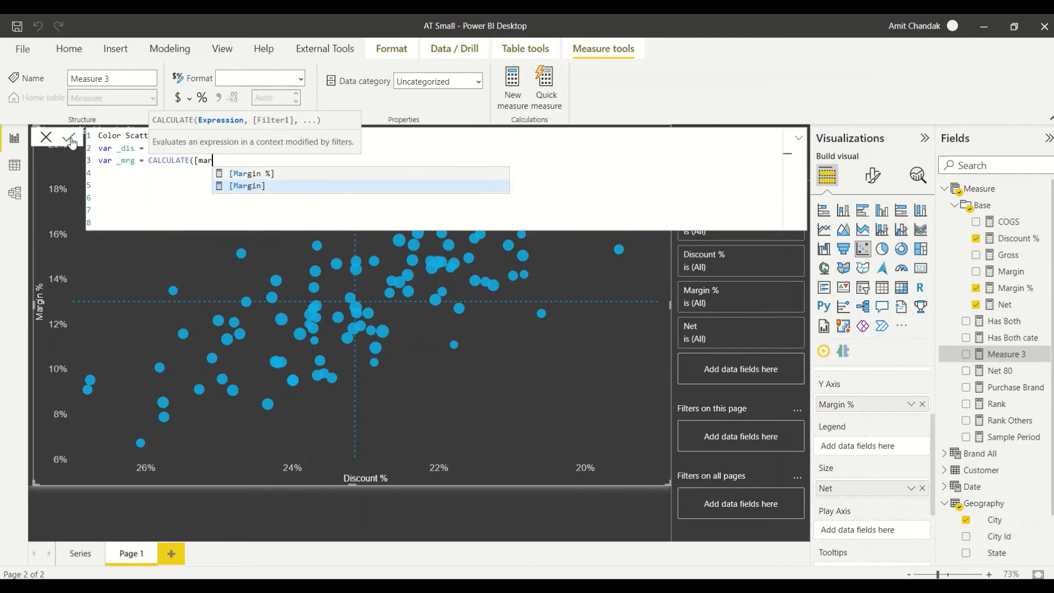
key(Tab)
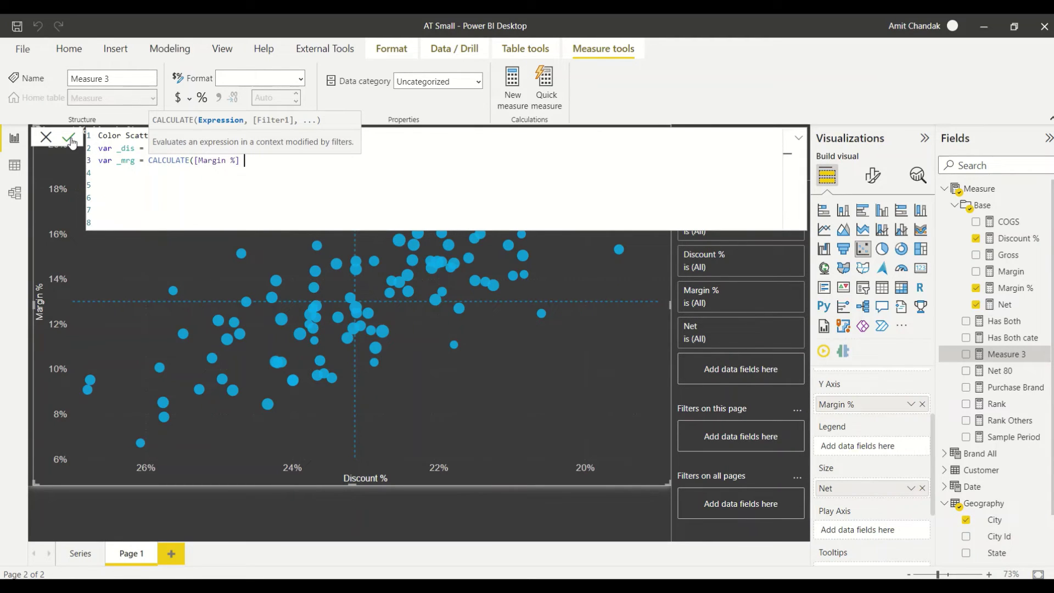
text(, ALLS)
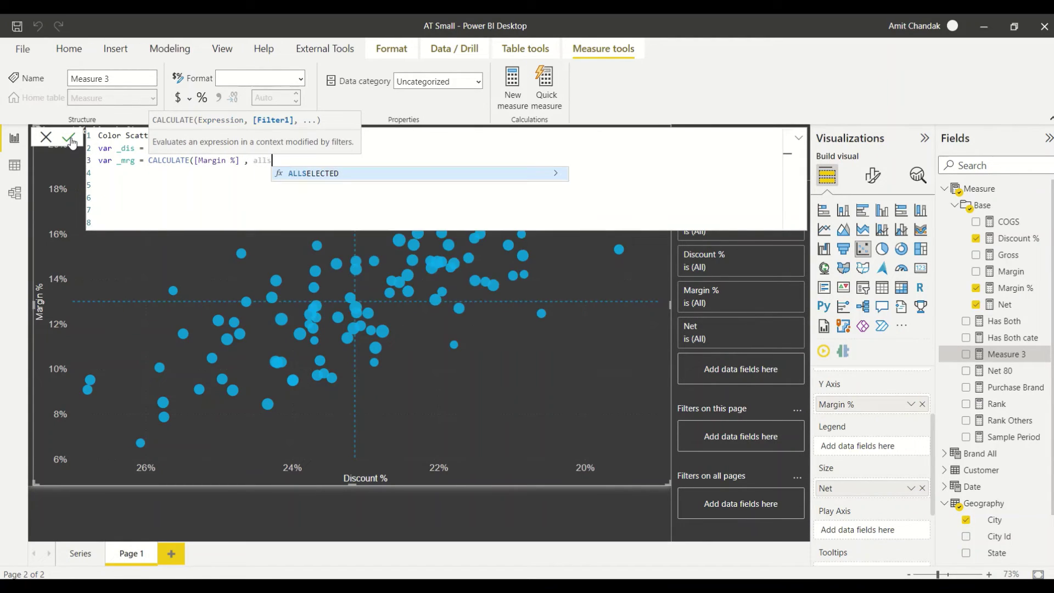
key(Tab)
text()))
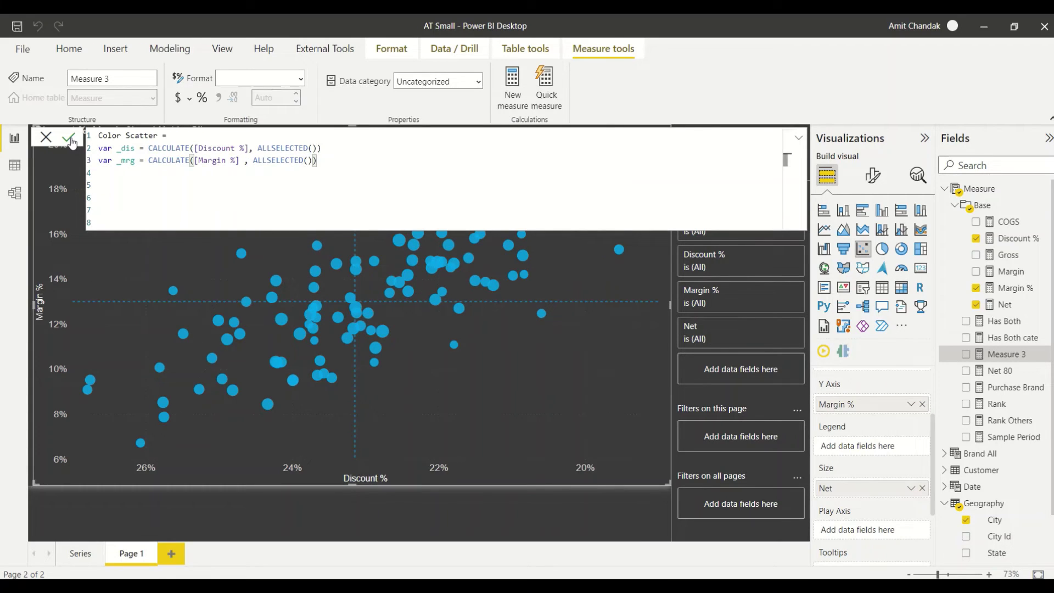
key(shift+Return)
text(Return)
key(shift+Return)
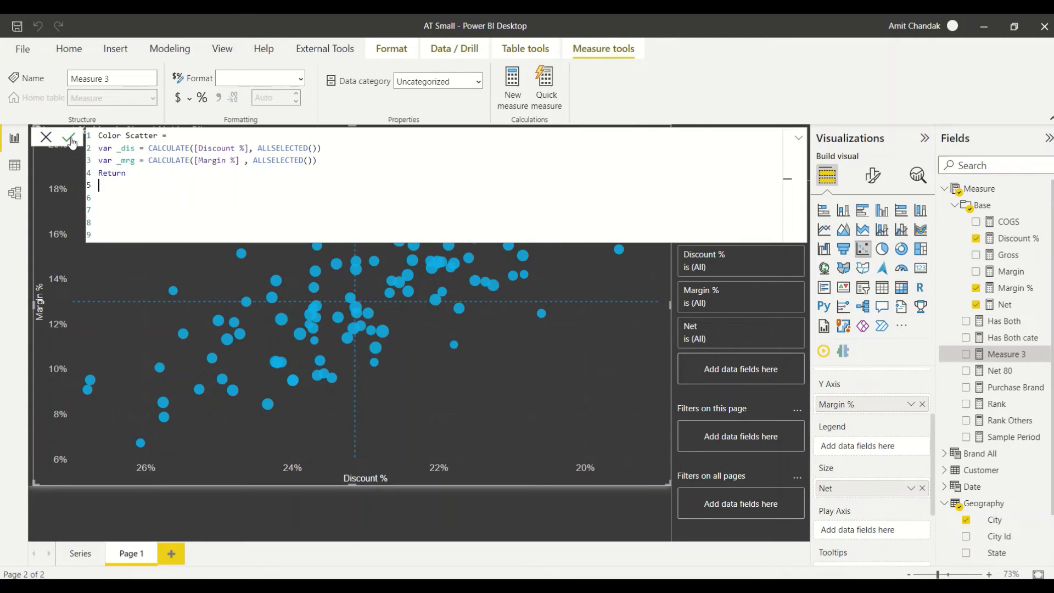
Begin the returned expression with SWITCH(TRUE(),.
text(Switch)
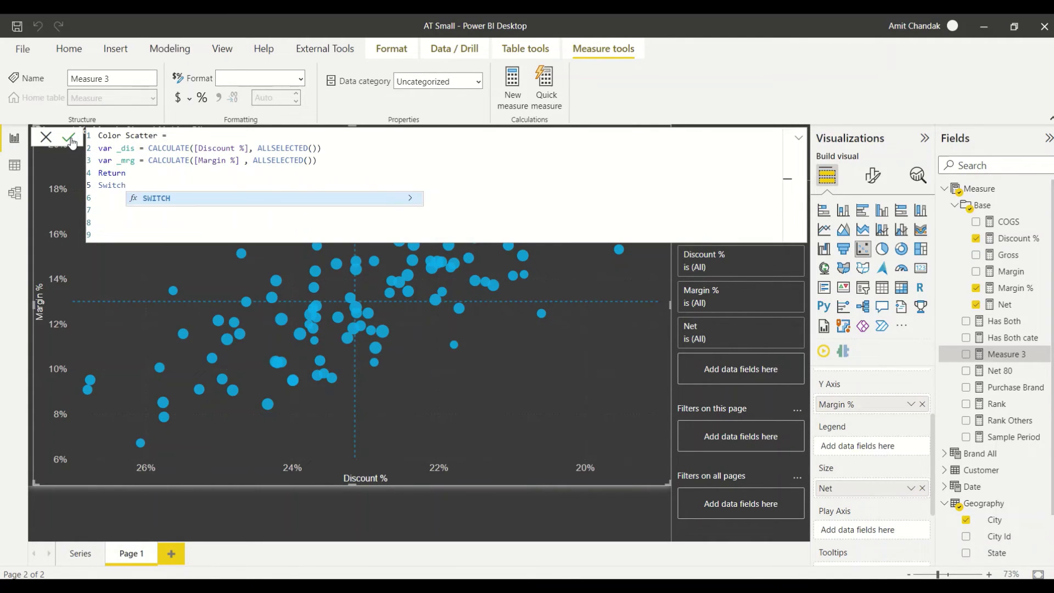
text()True)
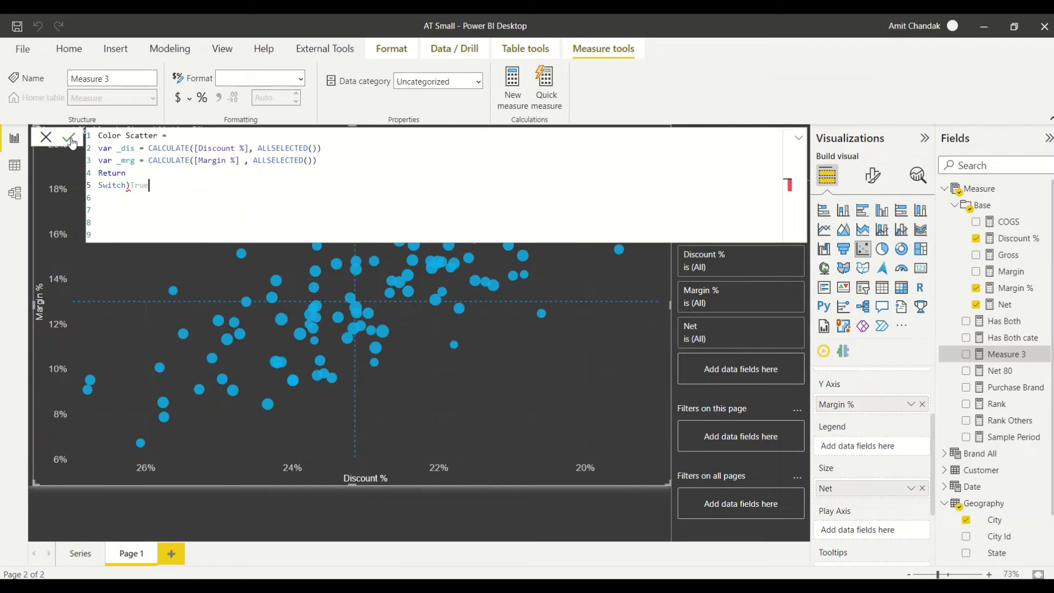
key(BackSpace)
key(BackSpace)
key(BackSpace)
key(BackSpace)
key(BackSpace)
text(()
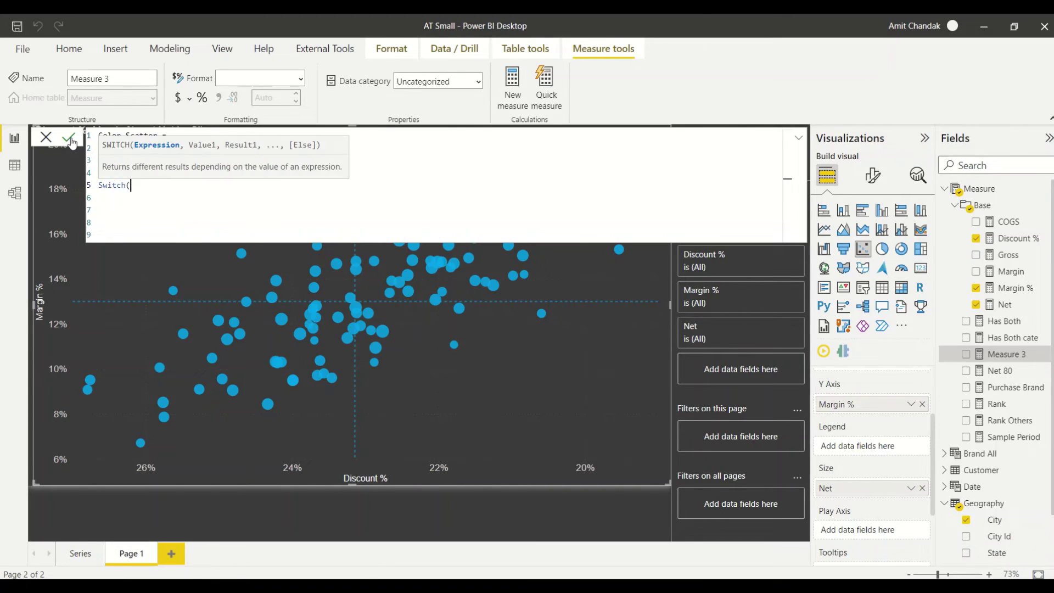
text(True() ,)
key(shift+Return)
Write the first condition [Margin %] > _mrg && [Discount %] <= _dis.
text([])
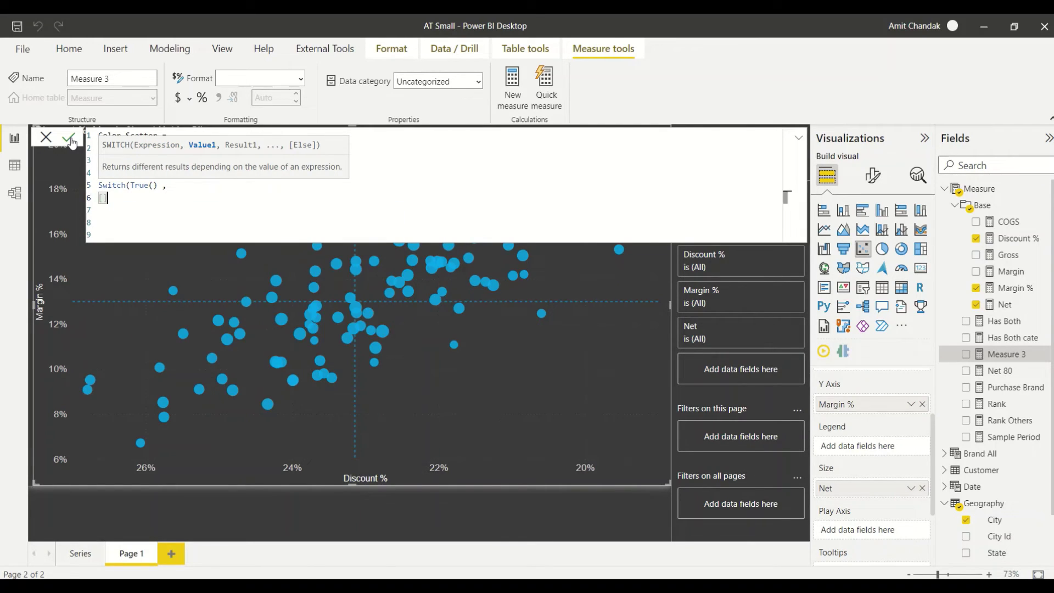
text(Mra)
text(gin %)
key(Left)
key(Left)
key(Left)
key(Left)
key(Left)
key(Left)
key(Left)
key(BackSpace)
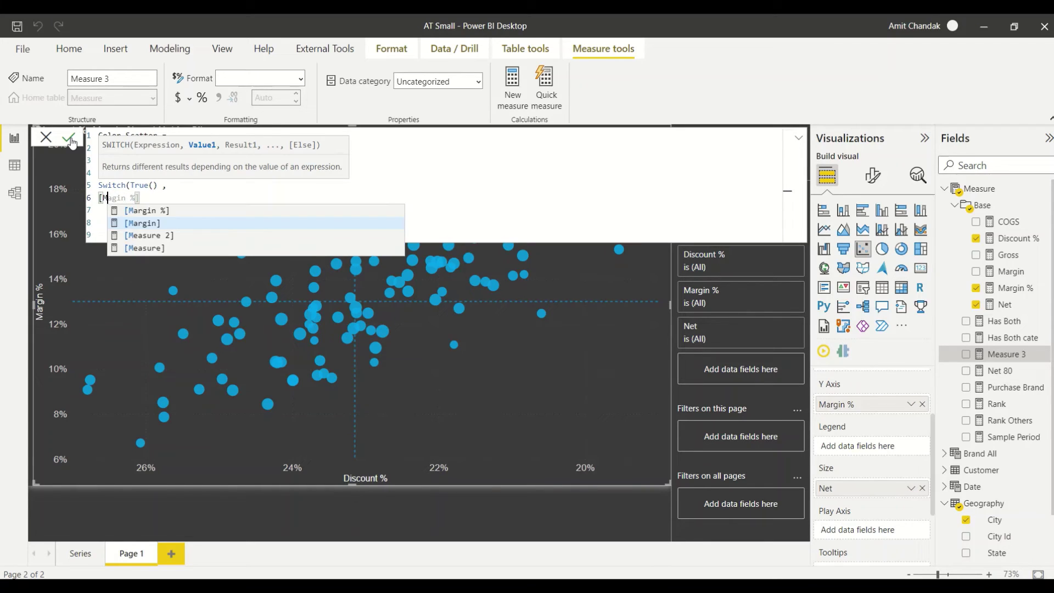
key(Right)
text(r)
key(Escape)
key(Down)
key(Down)
key(Down)
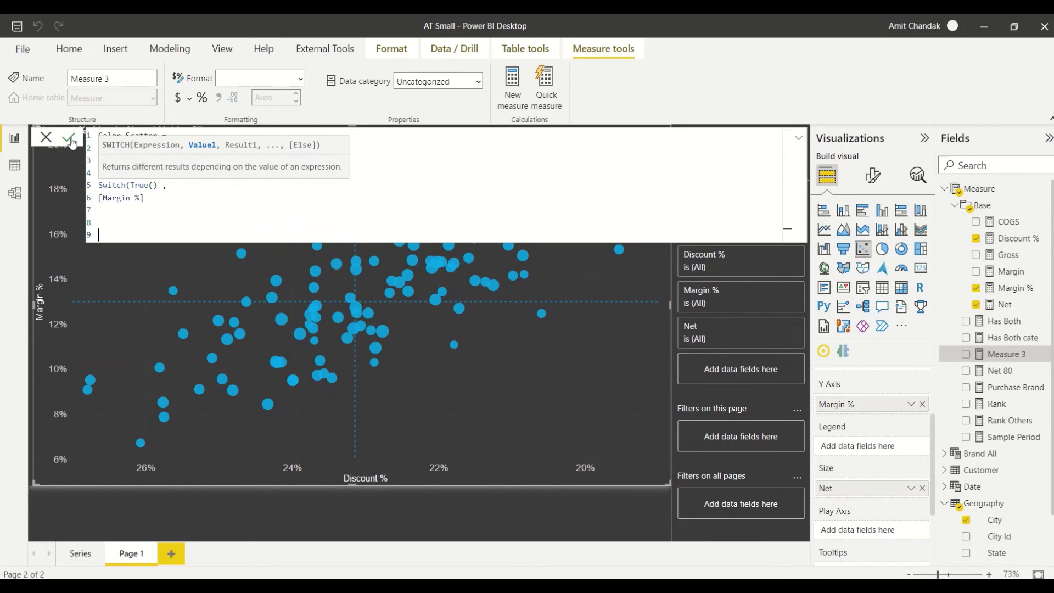
key(Up)
key(Up)
key(Up)
key(Right)
key(Right)
key(Right)
key(Right)
key(Right)
key(Right)
key(Right)
key(Right)
key(Right)
key(Right)
text(> _m)
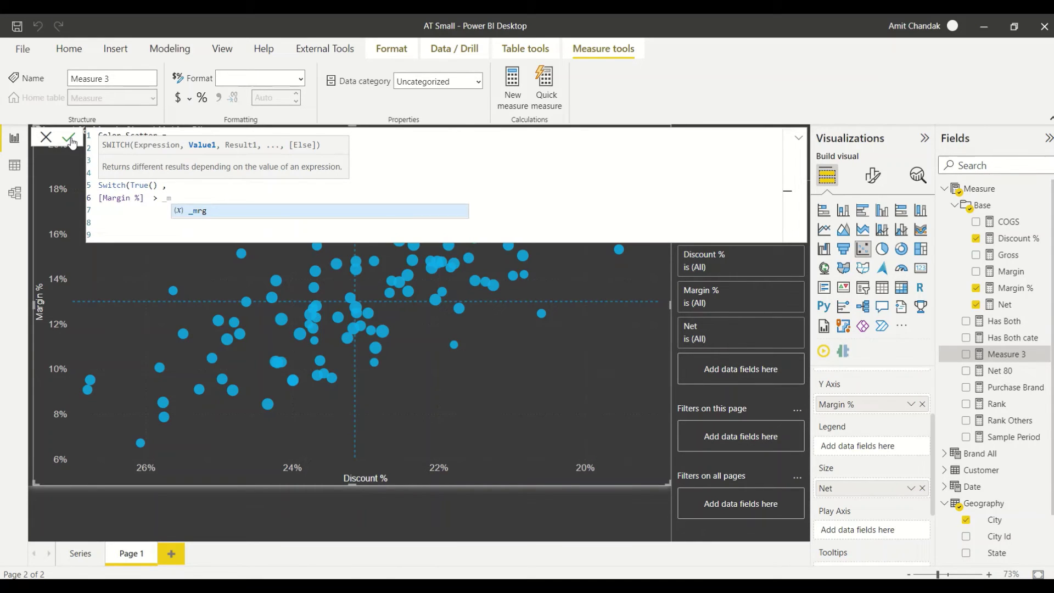
key(Tab)
text(&& )
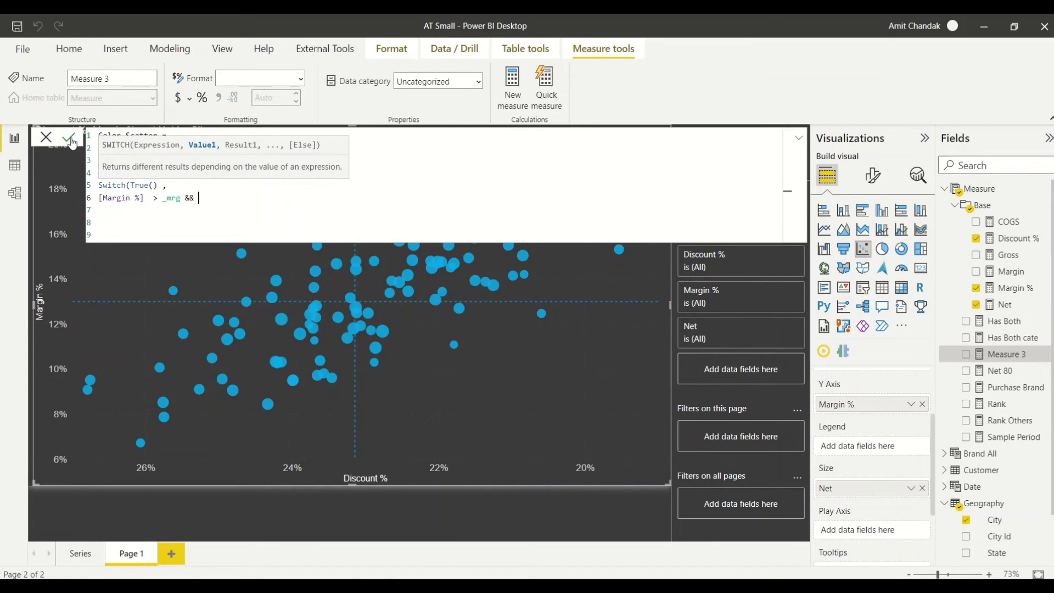
text([Dis)
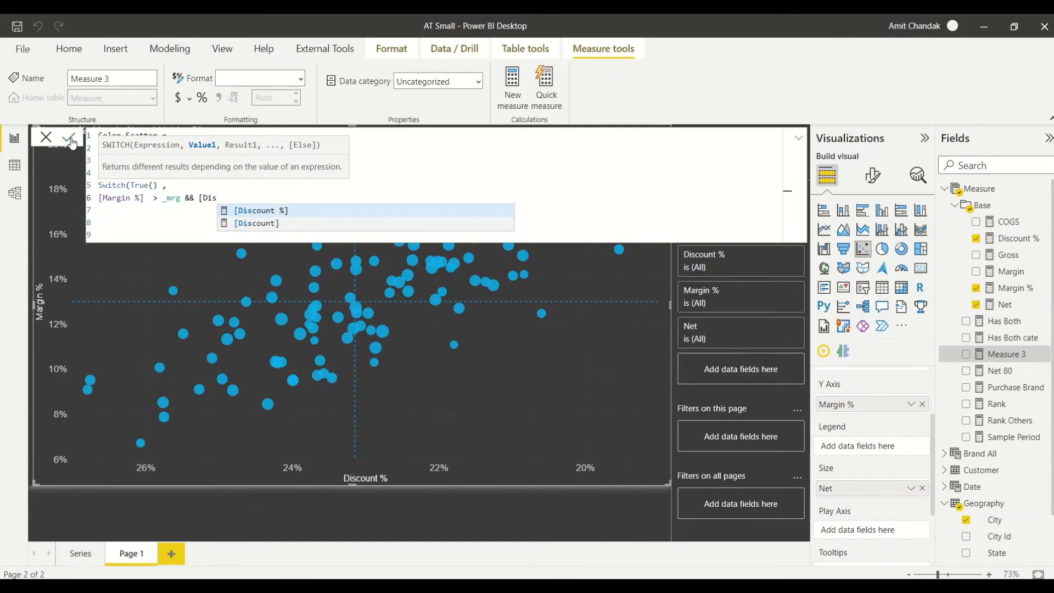
key(Tab)
text(<)
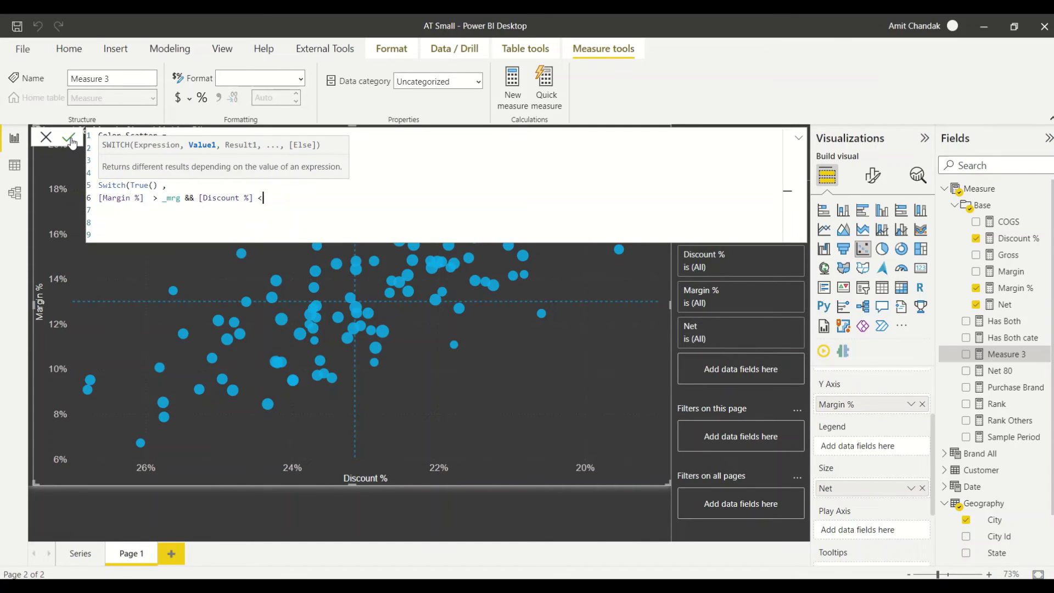
text(= _dis)
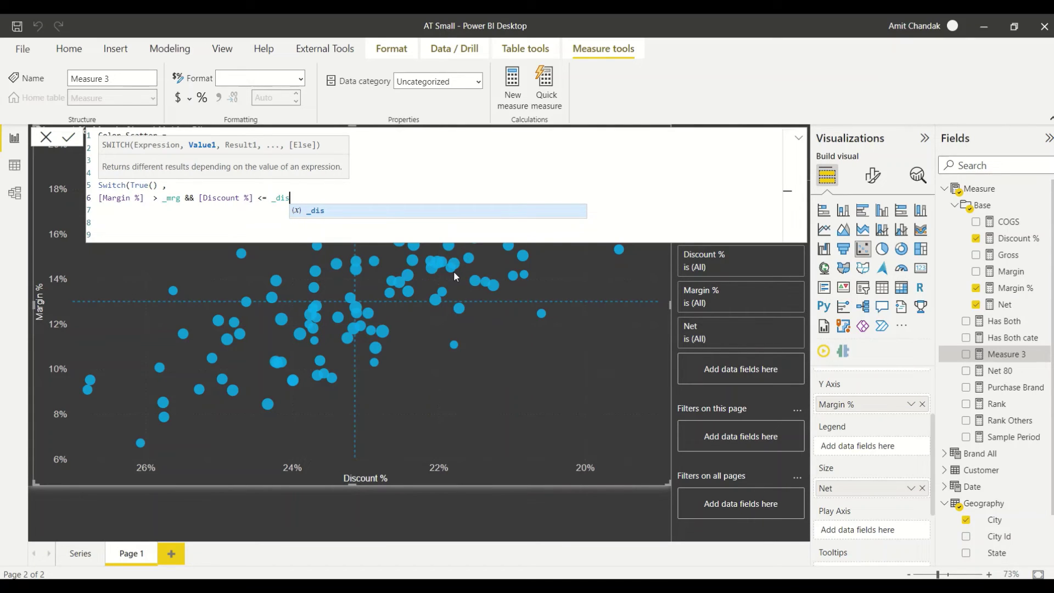
Make the first condition return "Green", ending the line with a comma.
text(,)
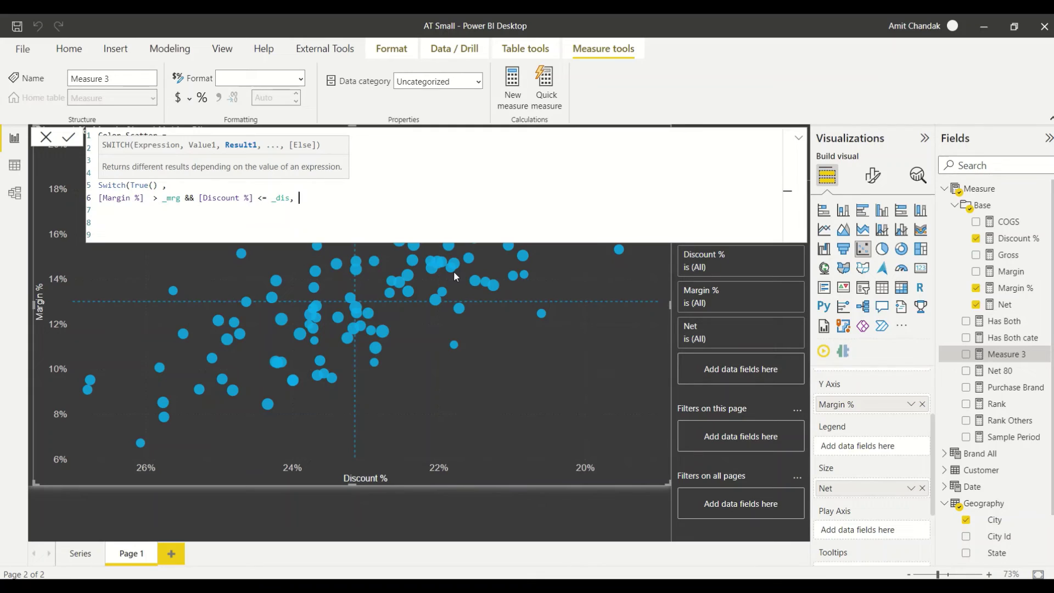
text("Gre)
text(een)
key(BackSpace)
key(BackSpace)
text(n")
key(Return)
text(,)
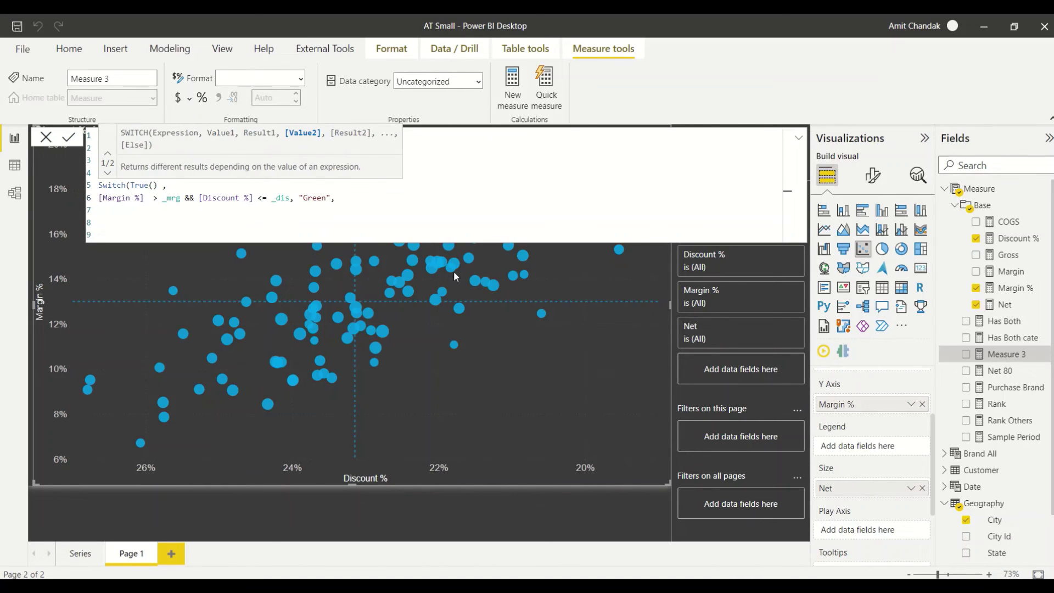
Duplicate the Green condition line onto line 7 for editing.
key(shift+Home)
key(ctrl+c)
key(Down)
key(ctrl+v)
key(Left)
key(ctrl+Left)
key(ctrl+Left)
key(ctrl+Left)
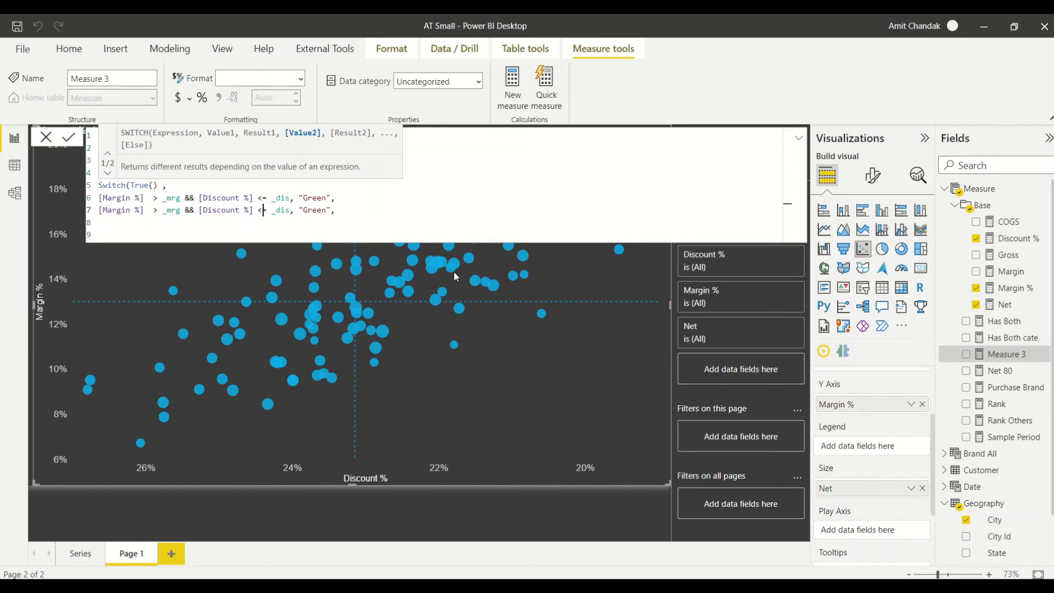
Change line 7 to [Discount %] > _dis returning "Blue".
key(BackSpace)
key(BackSpace)
text(>)
double_click(312, 211)
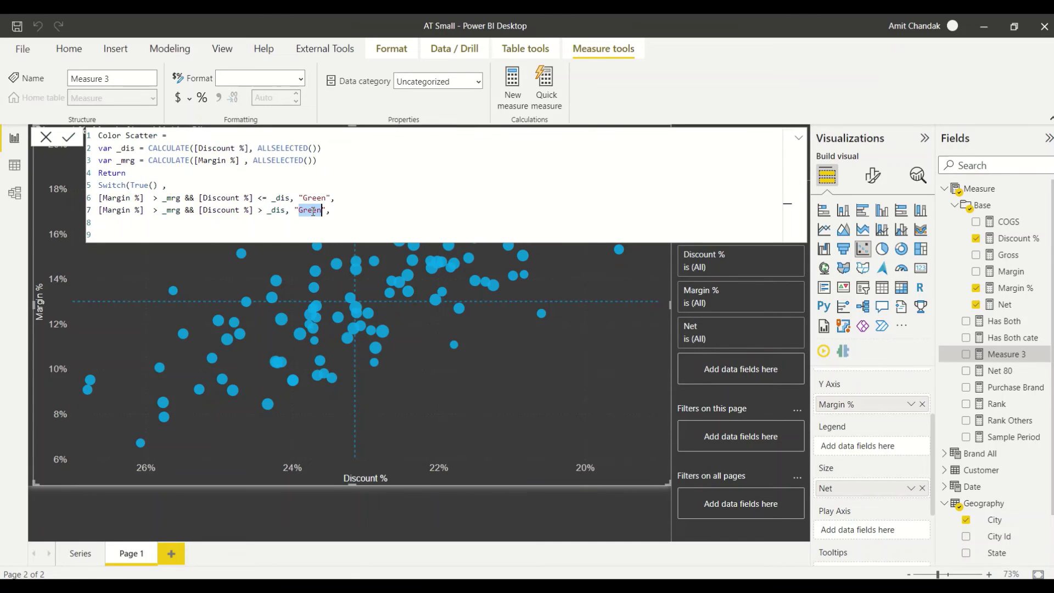
text(Blue)
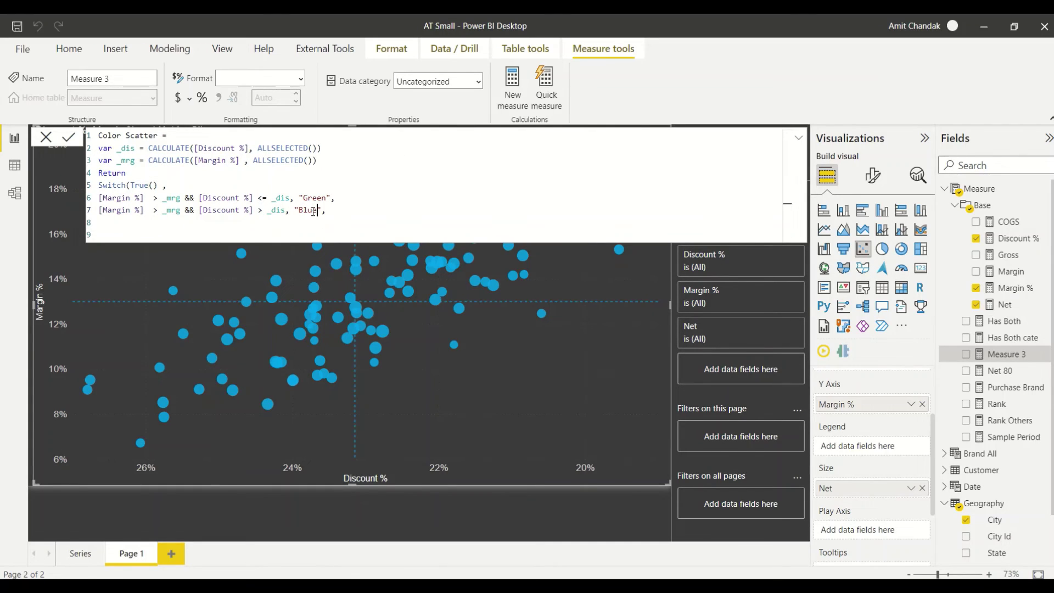
Copy the Green and Blue conditions to lines 8–9 with [Margin %] <= _mrg.
drag(329, 211, 99, 198)
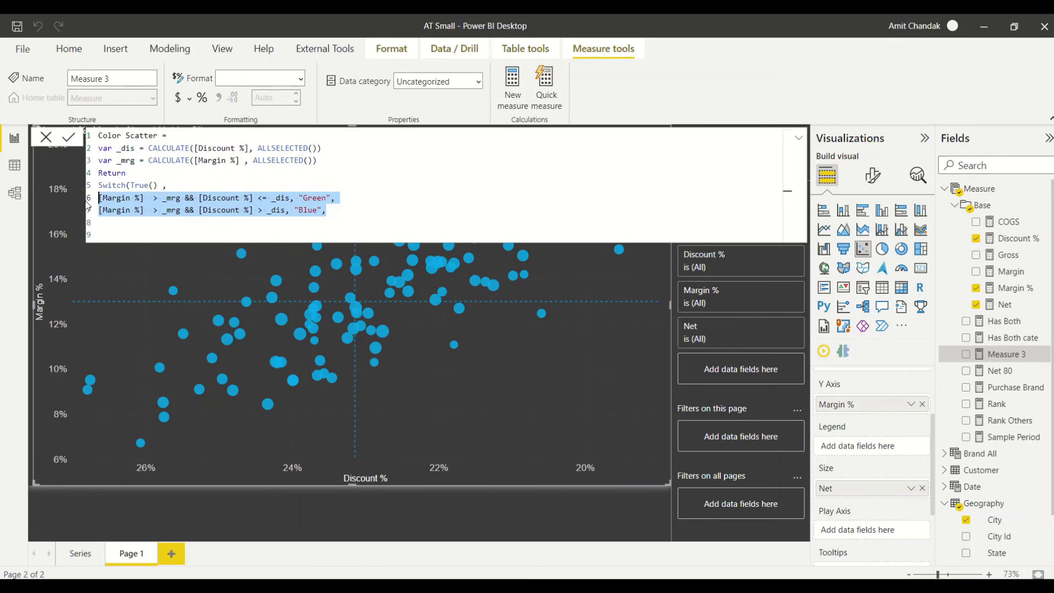
key(ctrl+c)
click(109, 222)
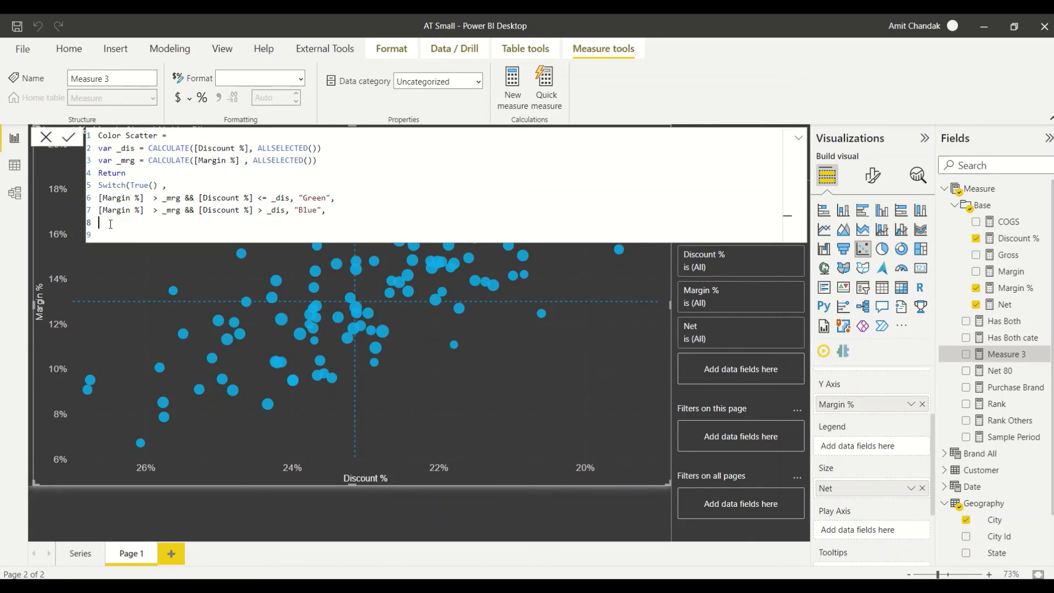
key(ctrl+v)
double_click(158, 222)
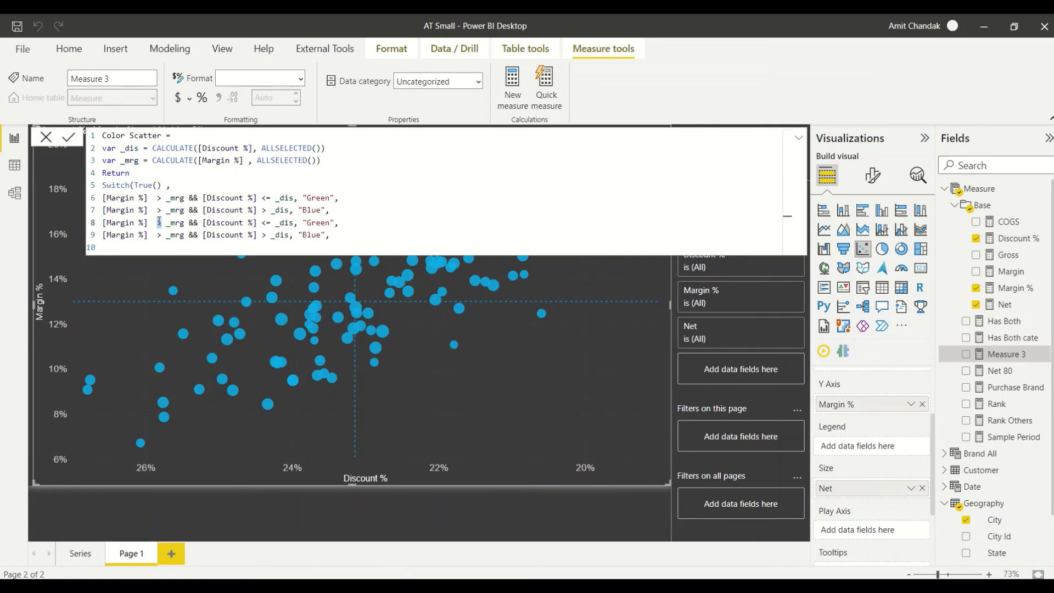
text(<=)
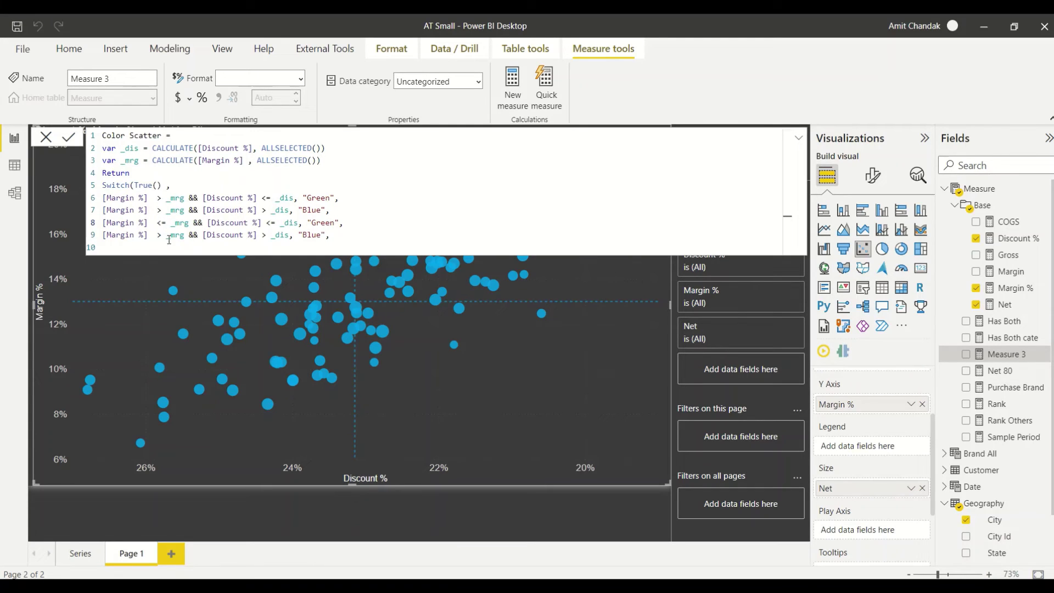
double_click(159, 235)
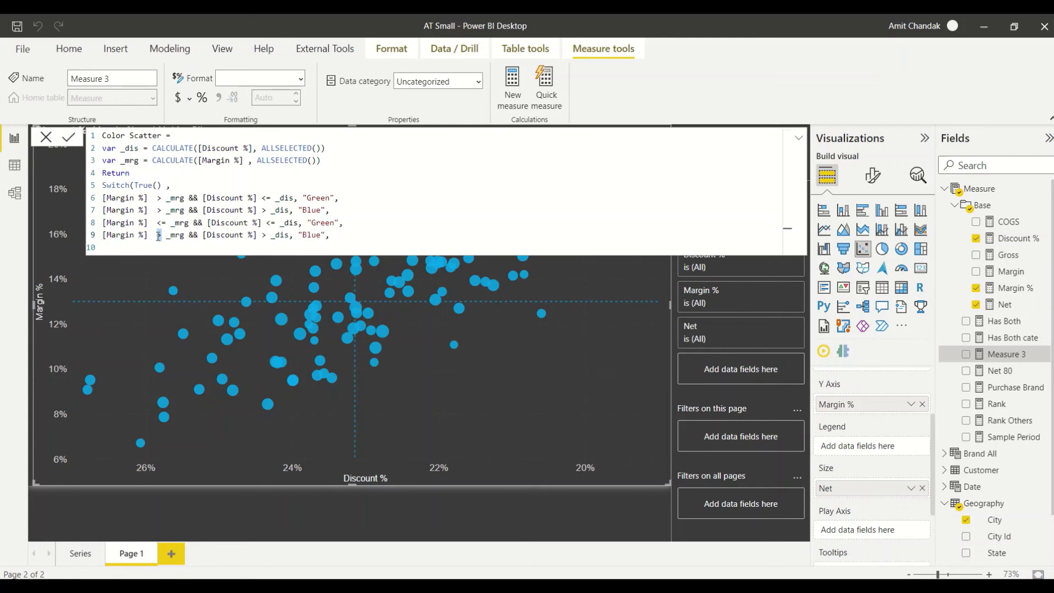
text(<=)
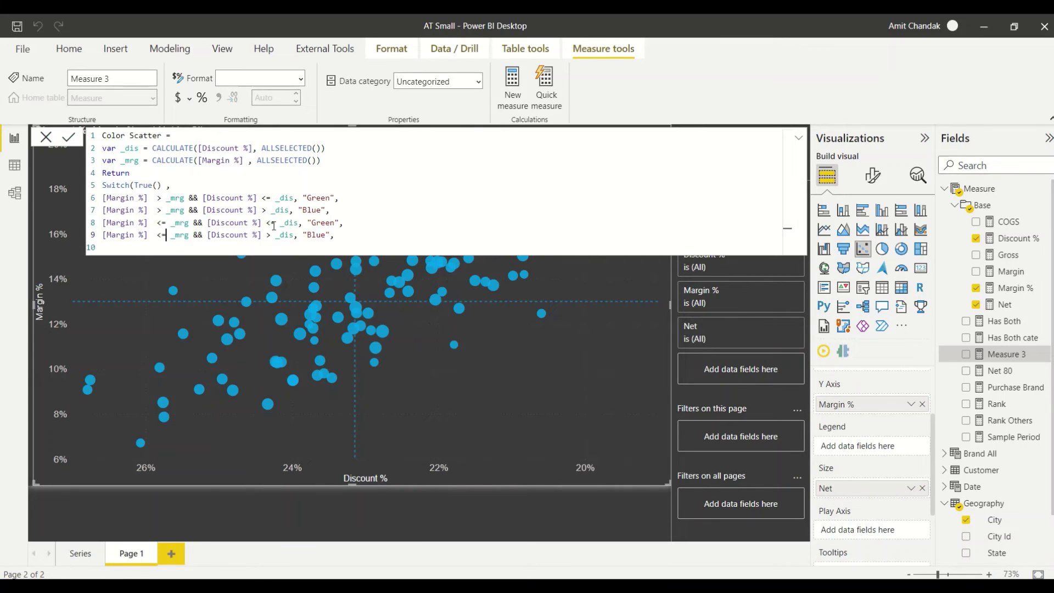
Make lines 8–9 return "Yellow" and "Red" and close the SWITCH parenthesis.
double_click(318, 223)
text(Yell)
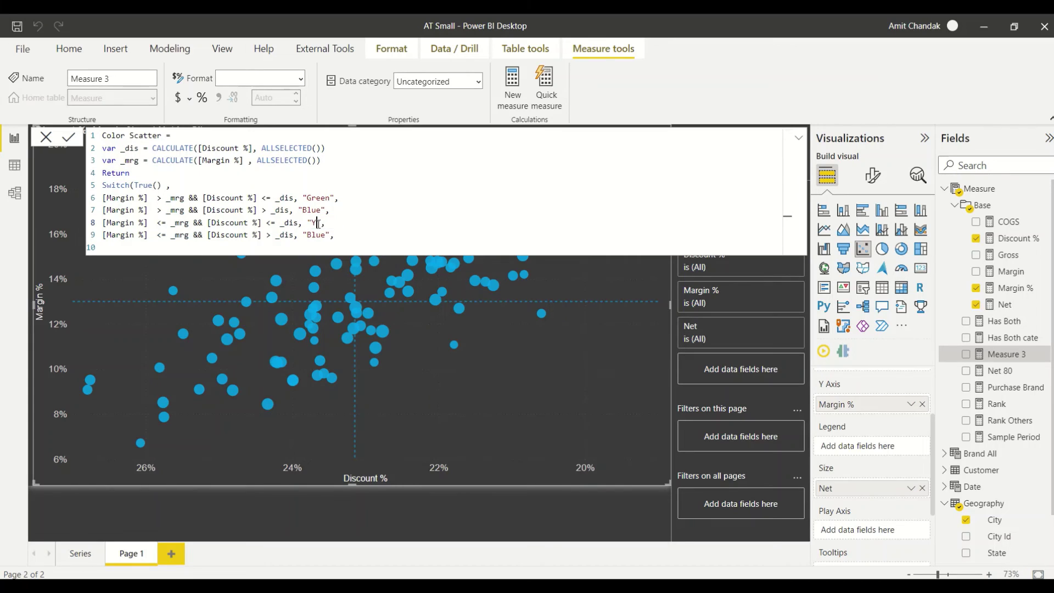
text(ow)
key(BackSpace)
key(BackSpace)
key(BackSpace)
key(BackSpace)
key(BackSpace)
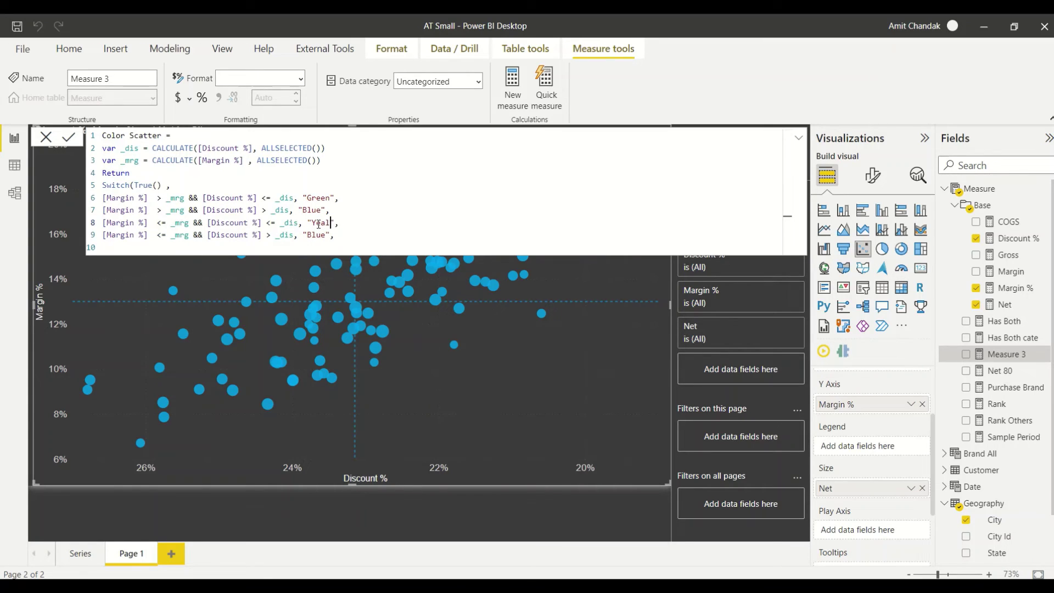
text(ellow)
double_click(318, 232)
text(Red)
click(331, 236)
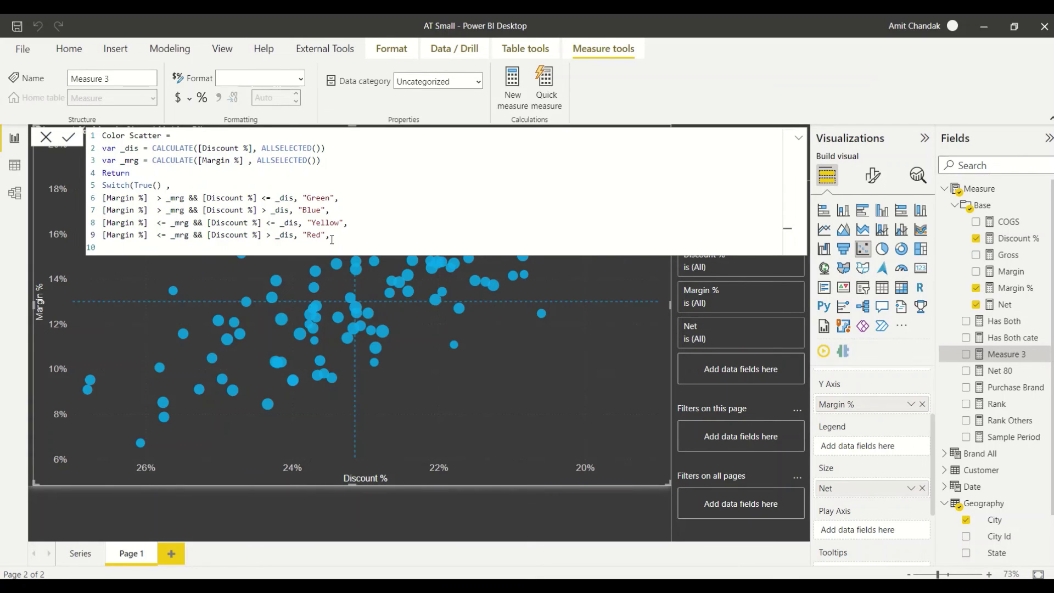
text())
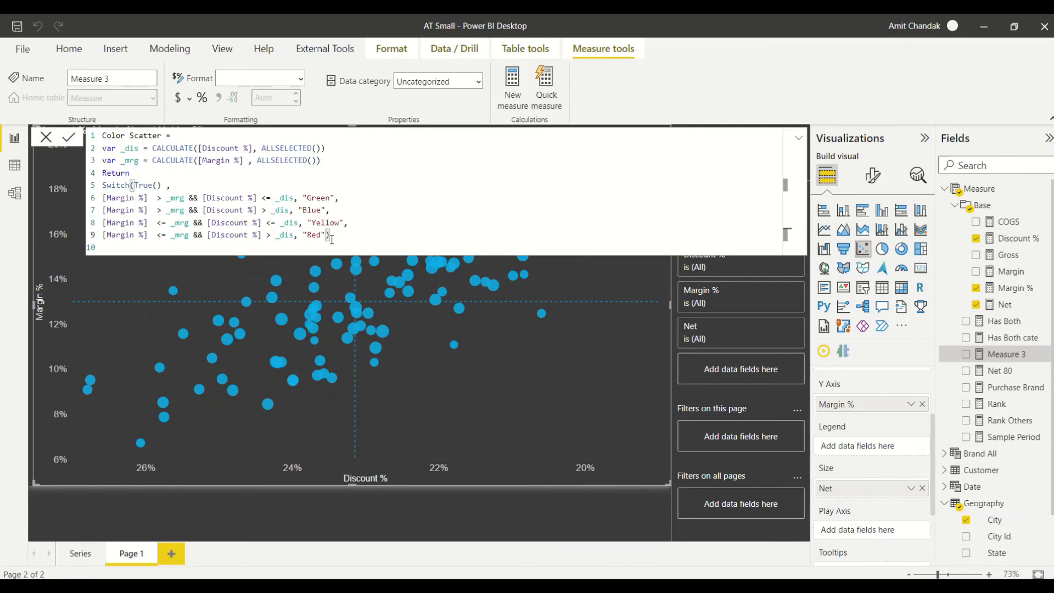
Commit the measure and colour the markers by Field value using Color Scatter.
click(69, 137)
click(873, 176)
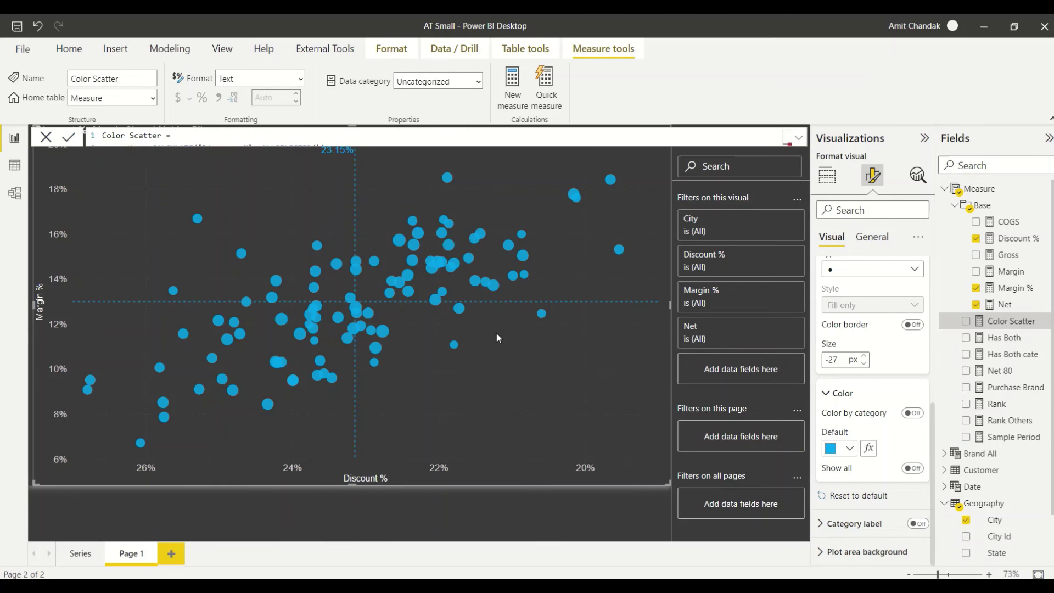
click(868, 449)
click(315, 144)
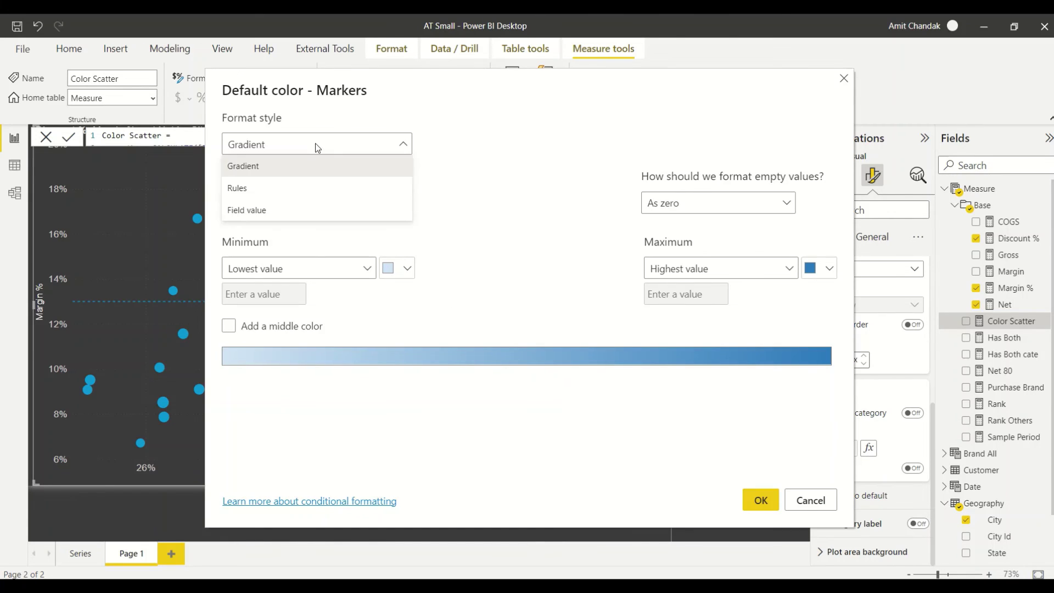
click(274, 213)
click(273, 210)
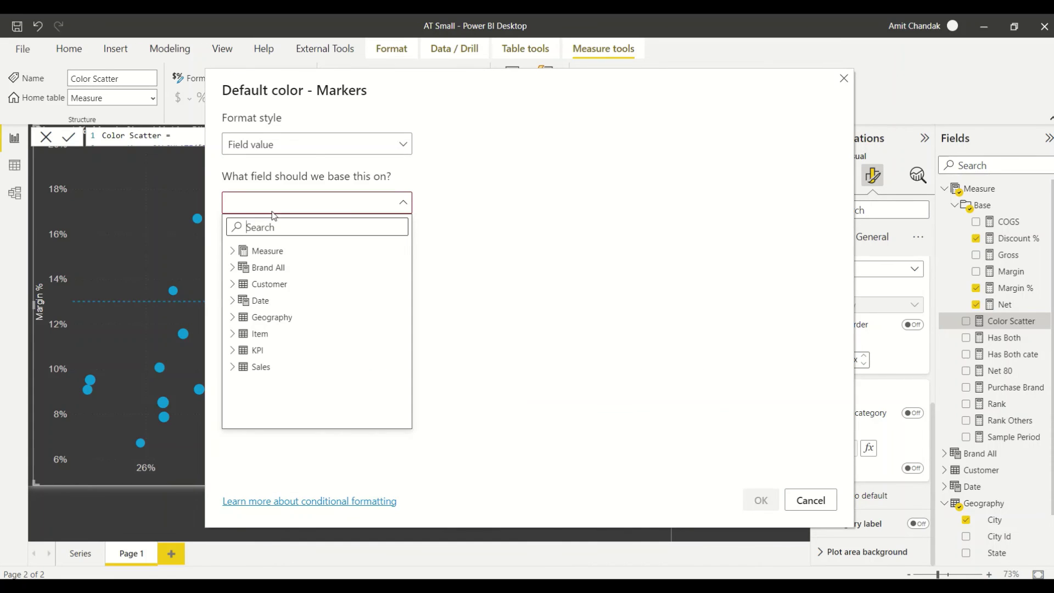
text(colo)
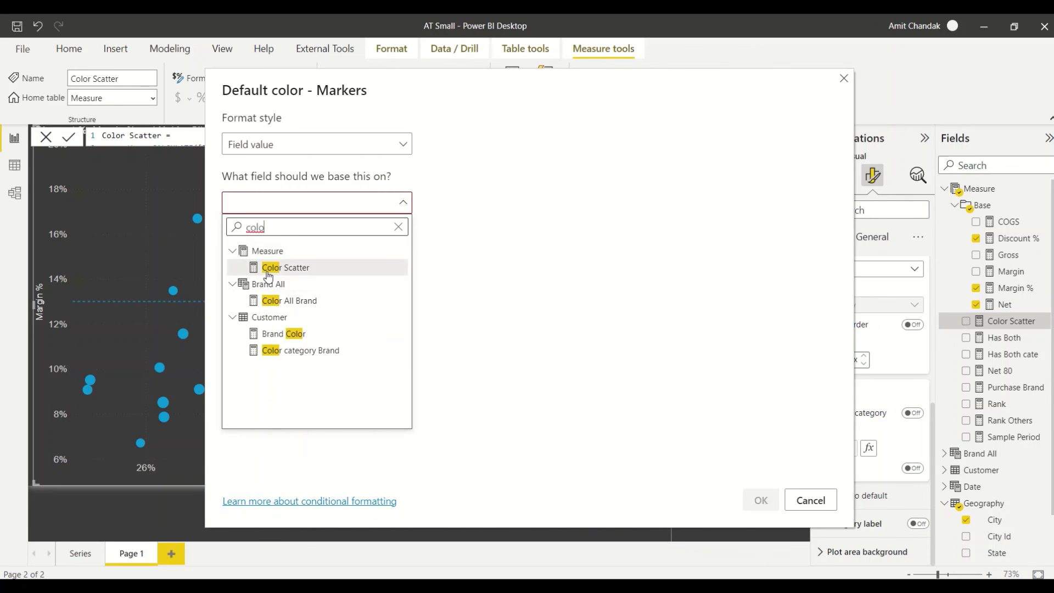
click(266, 272)
click(756, 500)
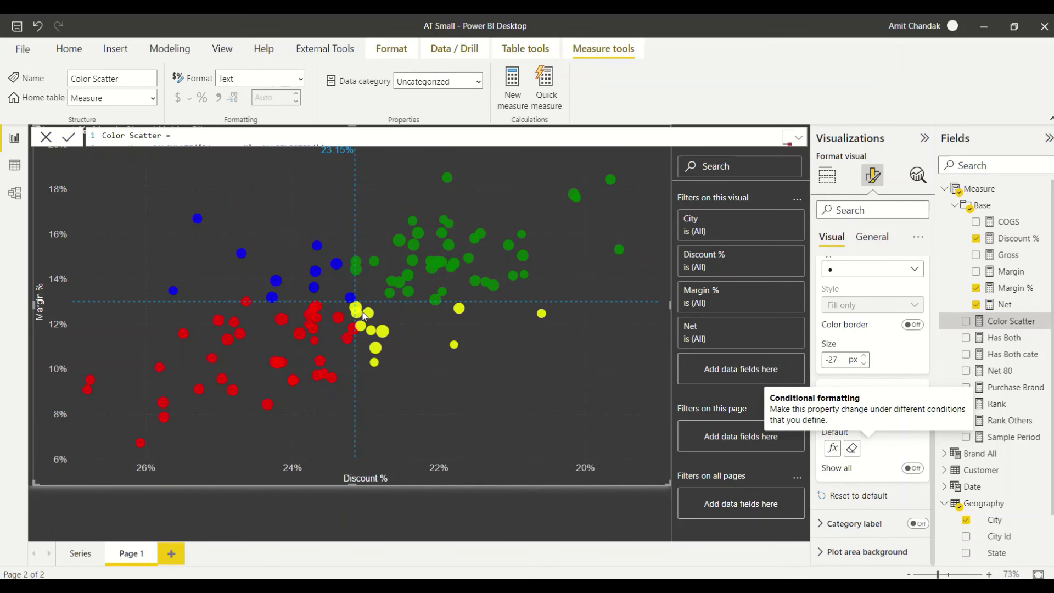
Deselect the scatter chart to view the quadrant-coloured city markers.
mouse_move(359, 312)
click(552, 515)
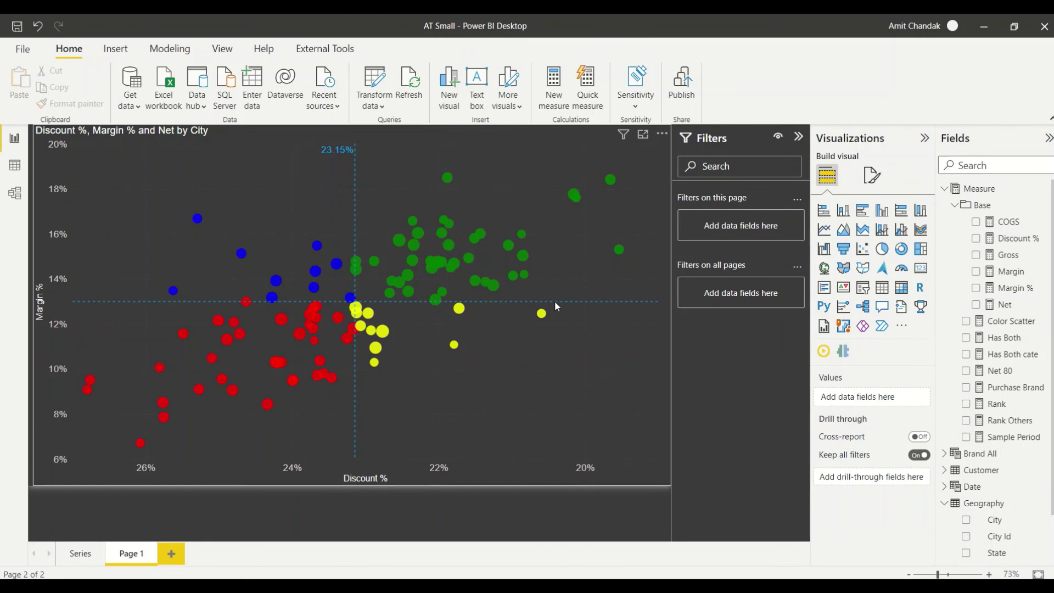